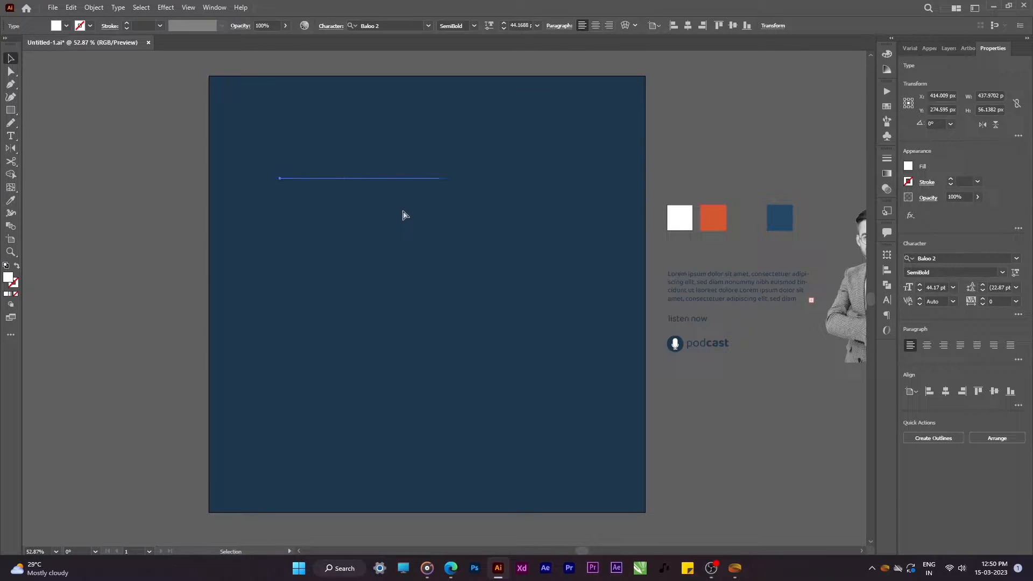
# - Break the heading "Creative Podcast Talks" into three lines and enlarge it to about 92.5 pt in the artboard's upper-left area
pyautogui.press('t')
pyautogui.click(344, 172)
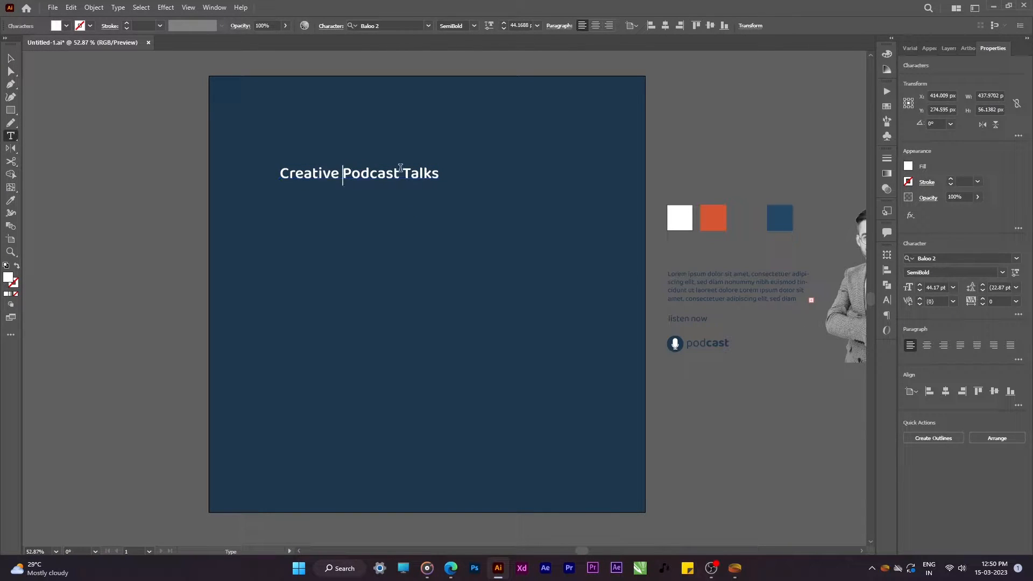
pyautogui.press('Return')
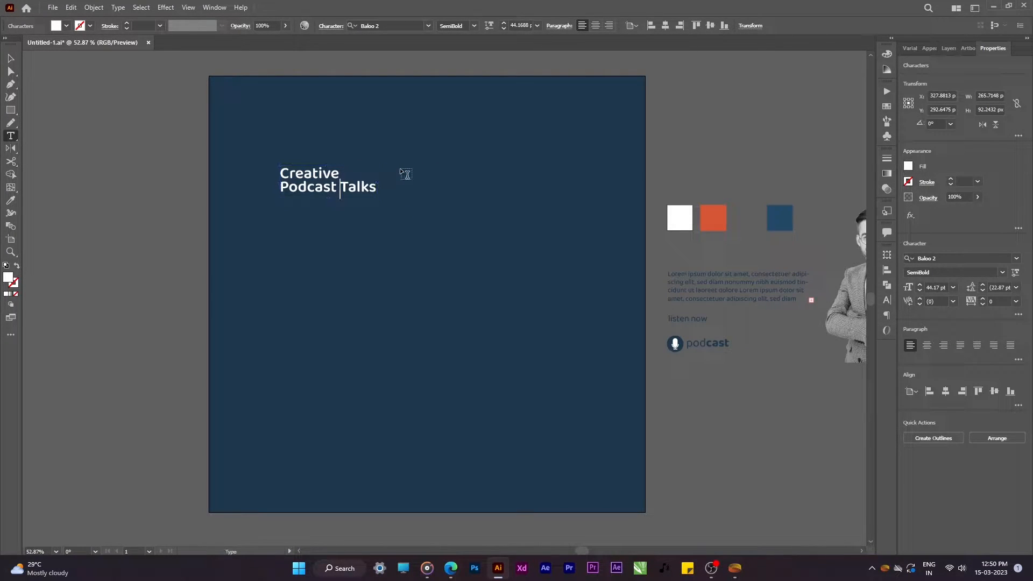
pyautogui.press('Escape')
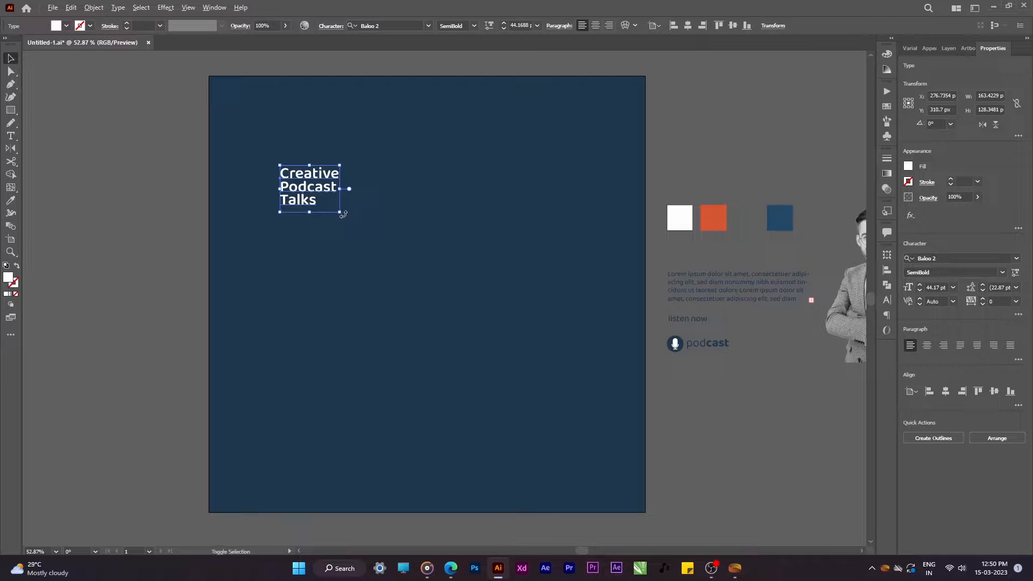
pyautogui.moveTo(341, 213); pyautogui.dragTo(377, 236)
pyautogui.moveTo(334, 183)
pyautogui.mouseDown()
pyautogui.moveTo(347, 177)
pyautogui.moveTo(338, 171)
pyautogui.mouseUp()
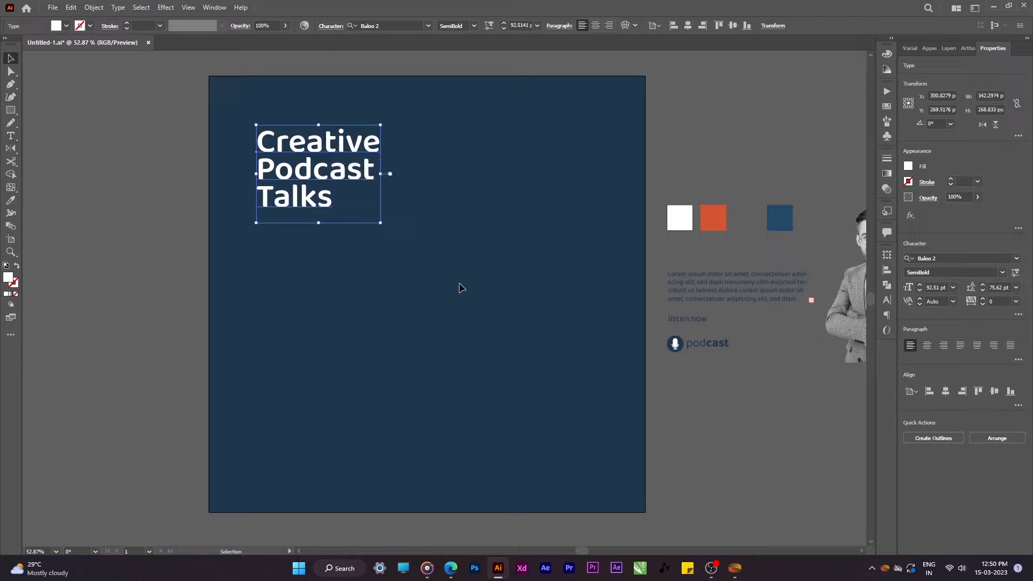
# - Place the man's portrait photo on the lower-right part of the artboard, sized about 477 by 760 px
pyautogui.click(632, 328)
pyautogui.moveTo(845, 322); pyautogui.dragTo(530, 396)
pyautogui.moveTo(512, 272); pyautogui.dragTo(515, 212)
pyautogui.moveTo(515, 261); pyautogui.dragTo(515, 252)
# - Move the orange square onto the artboard beside the portrait and shift the photo slightly to the right
pyautogui.moveTo(713, 214); pyautogui.dragTo(442, 303)
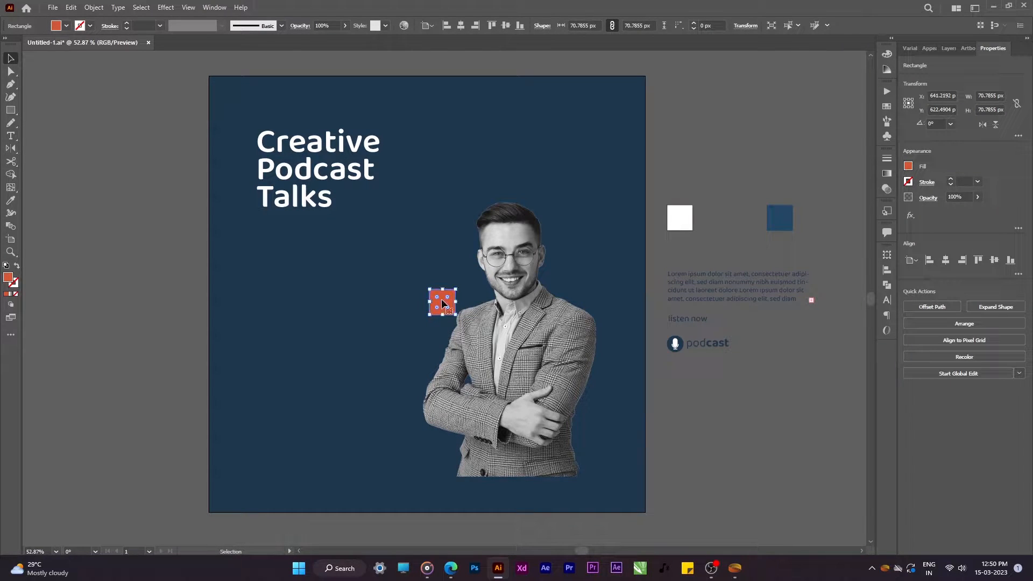
pyautogui.click(460, 322)
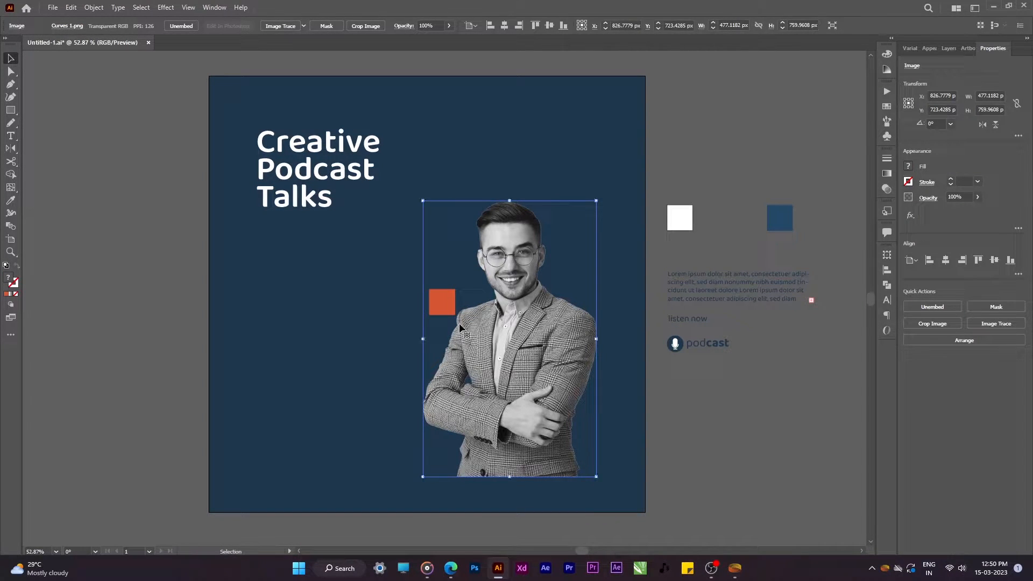
pyautogui.moveTo(459, 324); pyautogui.dragTo(468, 324)
# - Stretch the orange square into a panel behind the portrait, about 529 px wide and 696 px high
pyautogui.click(442, 301)
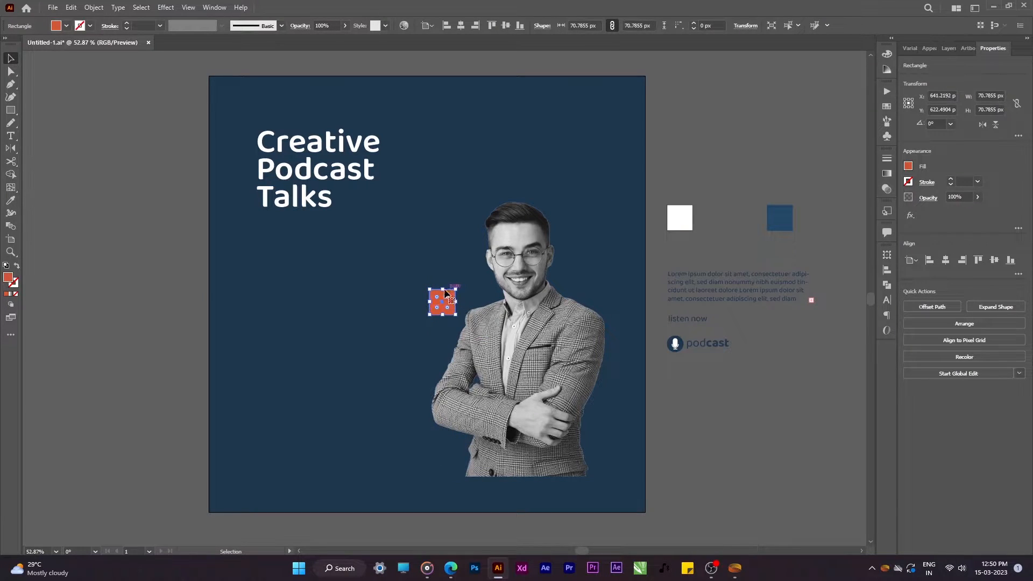
pyautogui.moveTo(444, 289); pyautogui.dragTo(444, 241)
pyautogui.moveTo(456, 278); pyautogui.dragTo(610, 313)
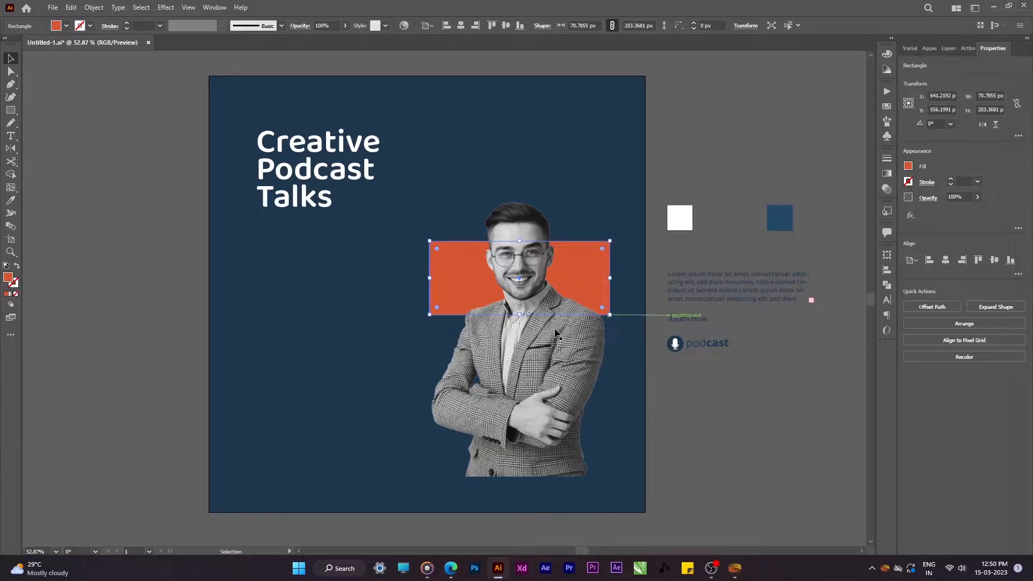
pyautogui.moveTo(519, 315); pyautogui.dragTo(547, 477)
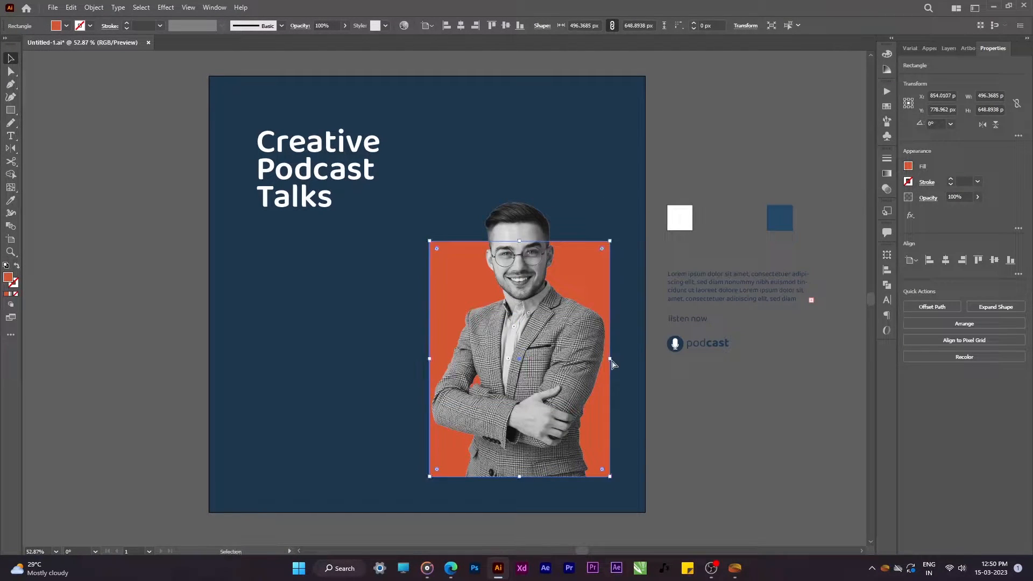
pyautogui.hotkey('ctrl', 'z')
pyautogui.moveTo(539, 316); pyautogui.dragTo(556, 474)
pyautogui.moveTo(613, 360); pyautogui.dragTo(616, 360)
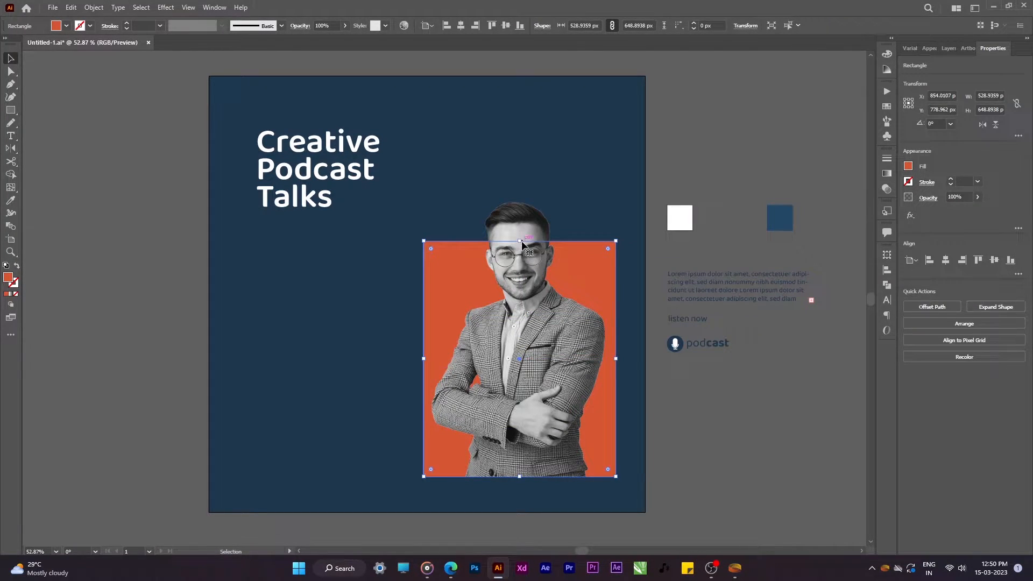
pyautogui.moveTo(520, 242)
pyautogui.mouseDown()
pyautogui.moveTo(519, 209)
pyautogui.moveTo(516, 226)
pyautogui.mouseUp()
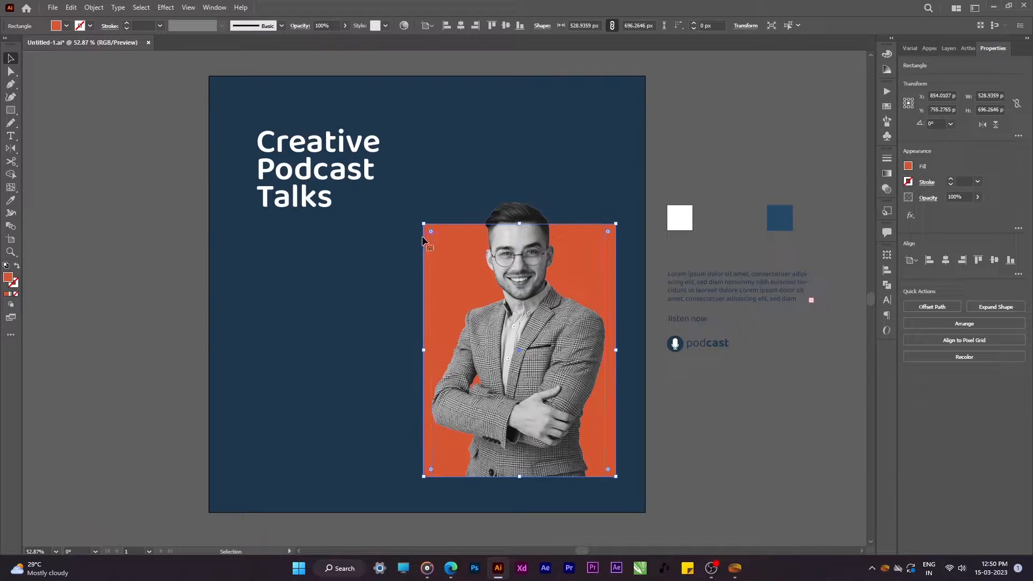
# - Round the orange panel's upper-left corner strongly and its other corners slightly, and narrow the panel to about 505 px
pyautogui.moveTo(430, 232); pyautogui.dragTo(500, 311)
pyautogui.moveTo(616, 352); pyautogui.dragTo(612, 352)
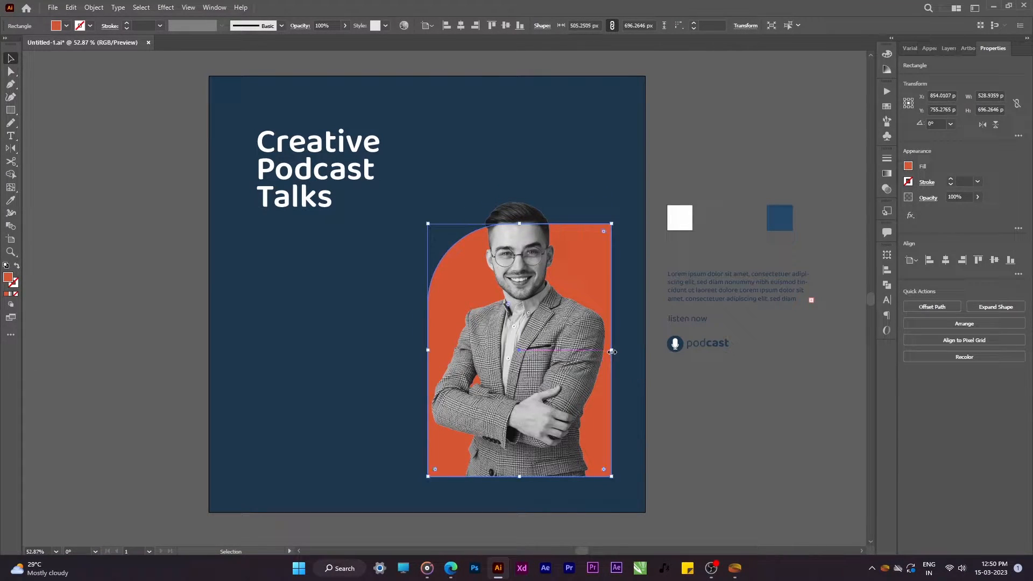
pyautogui.press('Left')
pyautogui.press('Left')
pyautogui.press('Left')
pyautogui.press('Left')
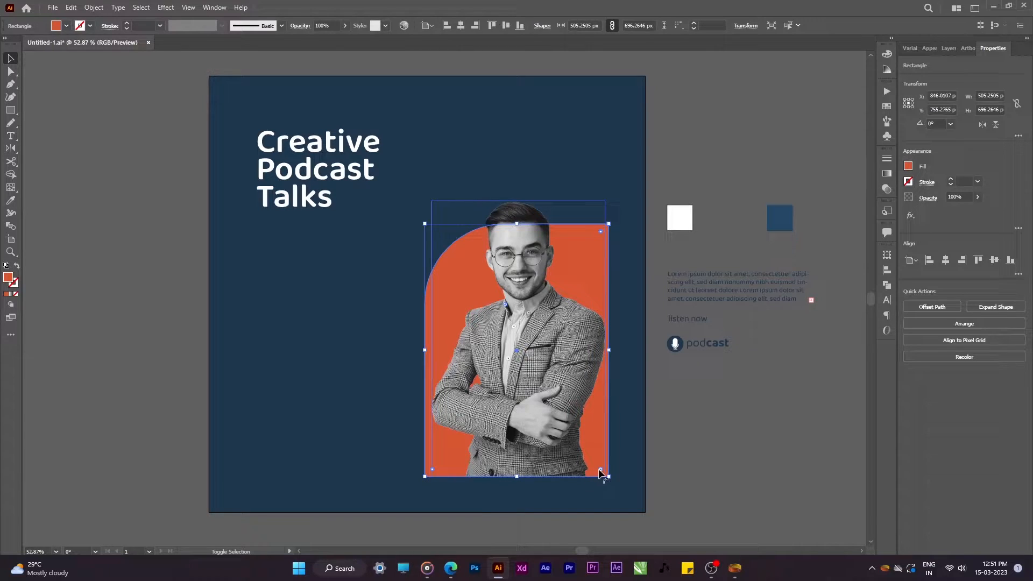
pyautogui.moveTo(599, 472); pyautogui.dragTo(598, 450)
# - Enlarge the portrait and orange panel together and move them up and slightly left on the artboard
pyautogui.click(658, 451)
pyautogui.hotkey('ctrl', 'space')
pyautogui.moveTo(510, 402); pyautogui.dragTo(517, 387)
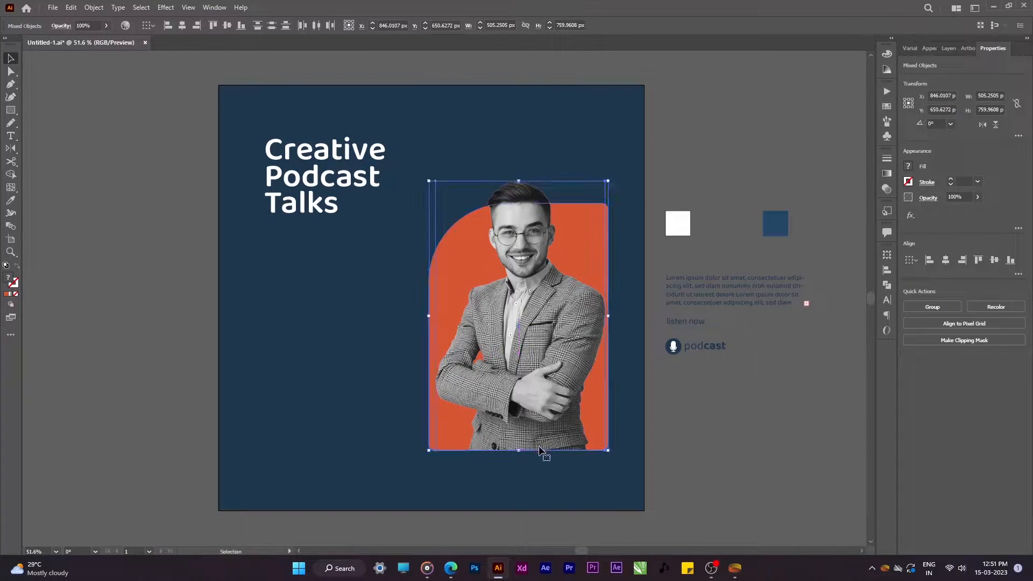
pyautogui.moveTo(518, 451); pyautogui.dragTo(519, 463)
pyautogui.moveTo(526, 447); pyautogui.dragTo(519, 447)
pyautogui.moveTo(529, 441); pyautogui.dragTo(521, 447)
pyautogui.click(623, 382)
# - Unlock the dark blue background rectangle and offset its path by -50 px
pyautogui.rightClick(623, 383)
pyautogui.moveTo(672, 179)
pyautogui.click(735, 184)
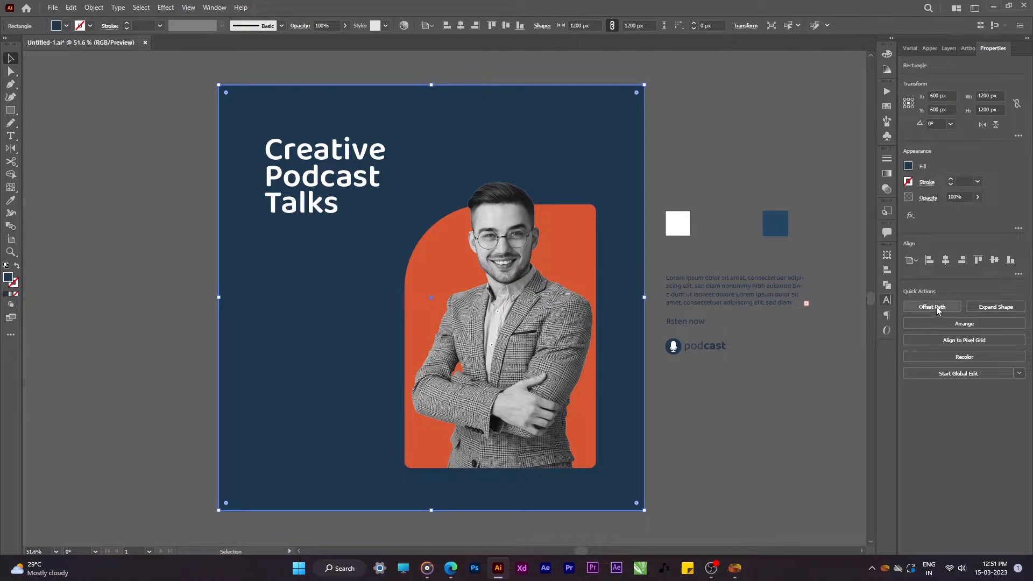
pyautogui.click(934, 308)
pyautogui.write('-50')
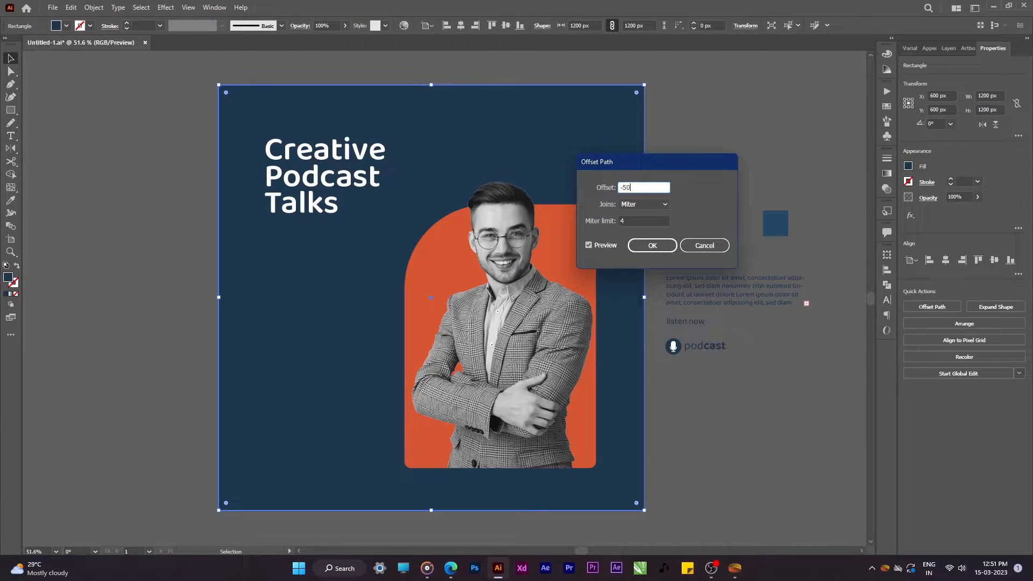
pyautogui.press('Return')
# - Convert the inset rectangle into margin guides and unlock the guides
pyautogui.rightClick(629, 183)
pyautogui.click(695, 358)
pyautogui.rightClick(667, 144)
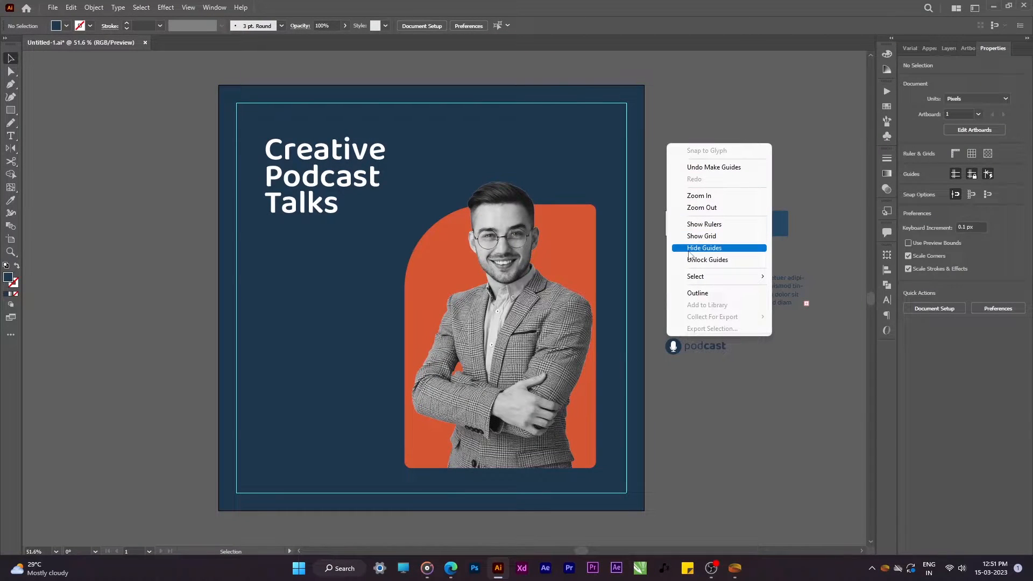
pyautogui.click(706, 261)
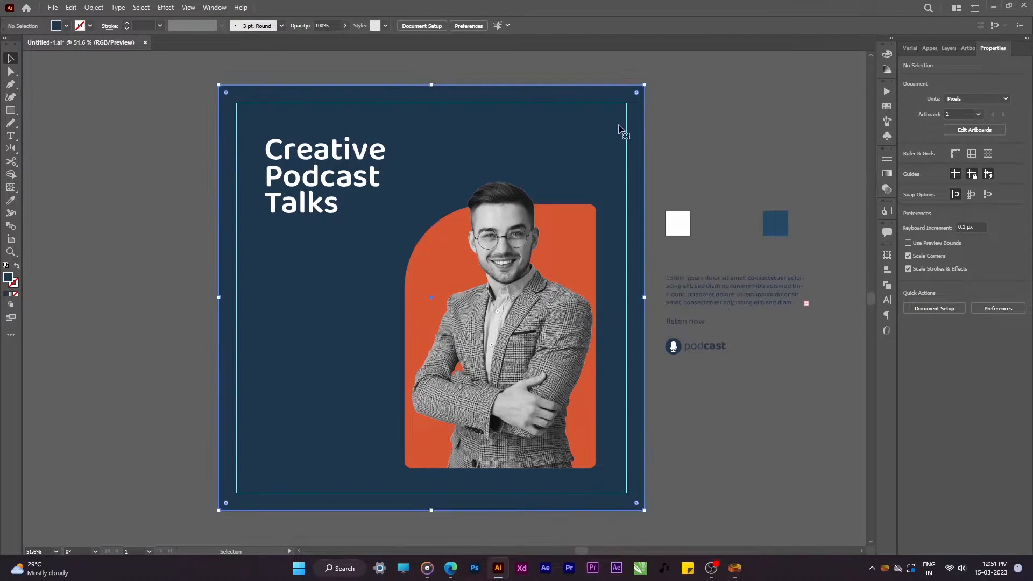
pyautogui.click(634, 171)
pyautogui.scroll(1, 540, 349)
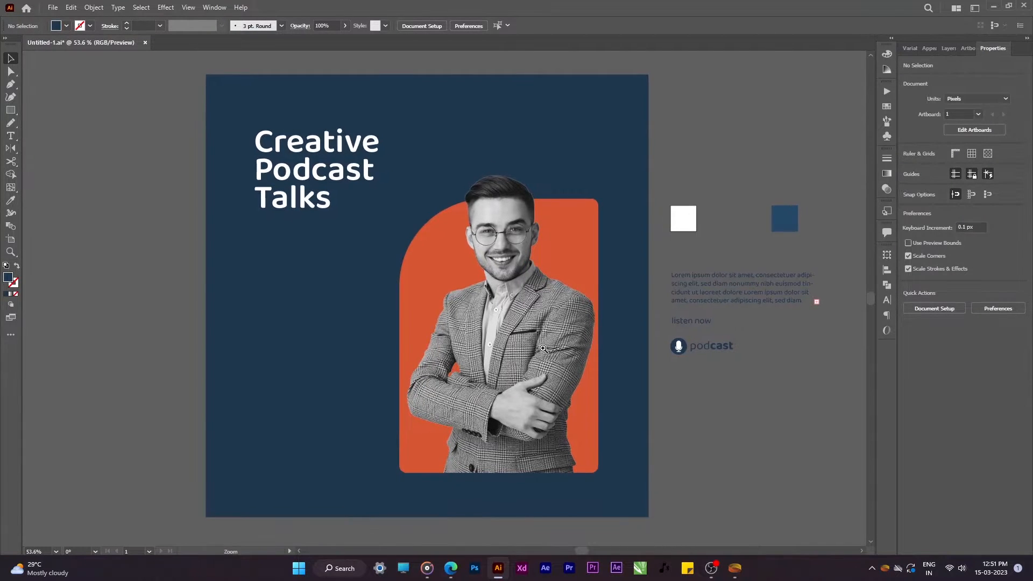
# - Draw a large curved blob over the artboard's lower-right corner with the Pencil and fill it with the lighter blue swatch
pyautogui.press('n')
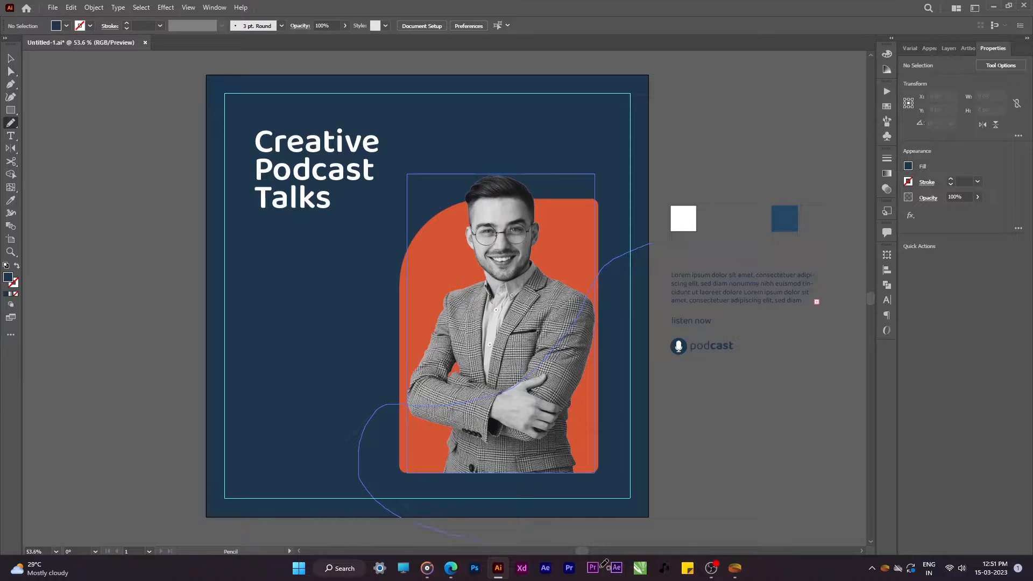
pyautogui.moveTo(605, 563); pyautogui.dragTo(524, 558)
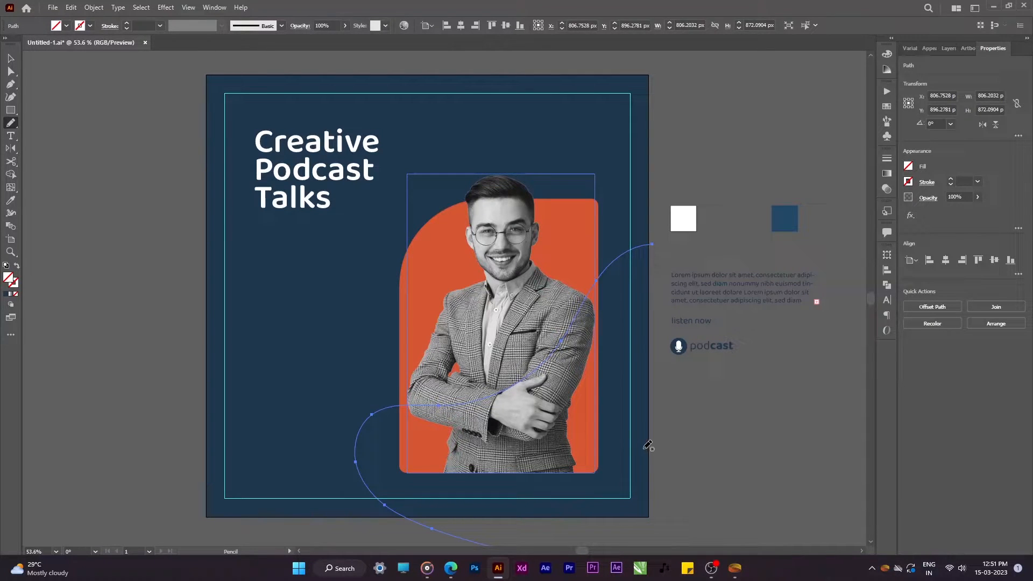
pyautogui.press('i')
pyautogui.click(789, 214)
pyautogui.press('v')
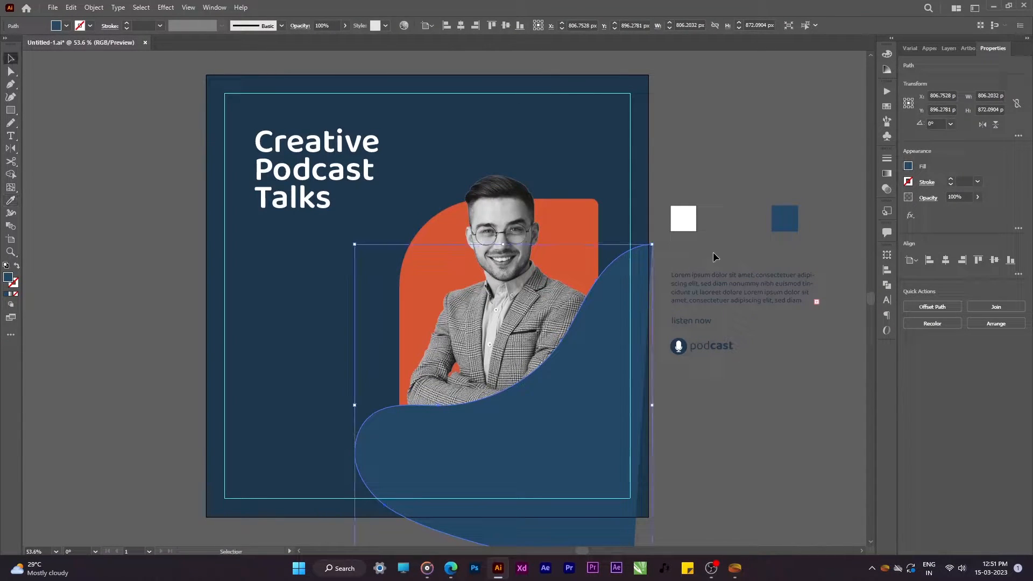
# - Stack the blue blob directly above the background, behind the portrait and panel, and widen it past the artboard's right edge
pyautogui.hotkey('ctrl', 'shift', '[')
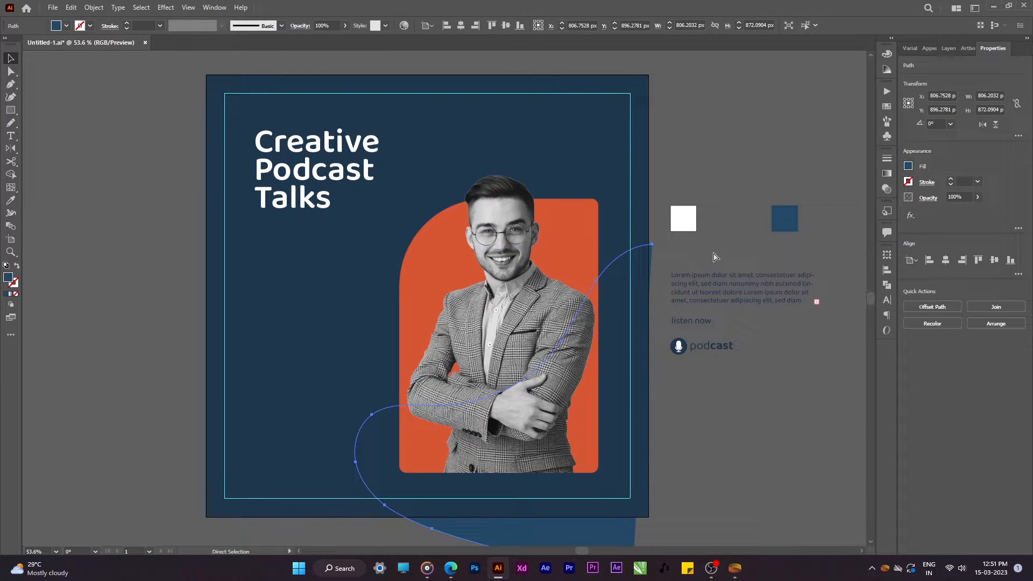
pyautogui.hotkey('ctrl', ']')
pyautogui.press('v')
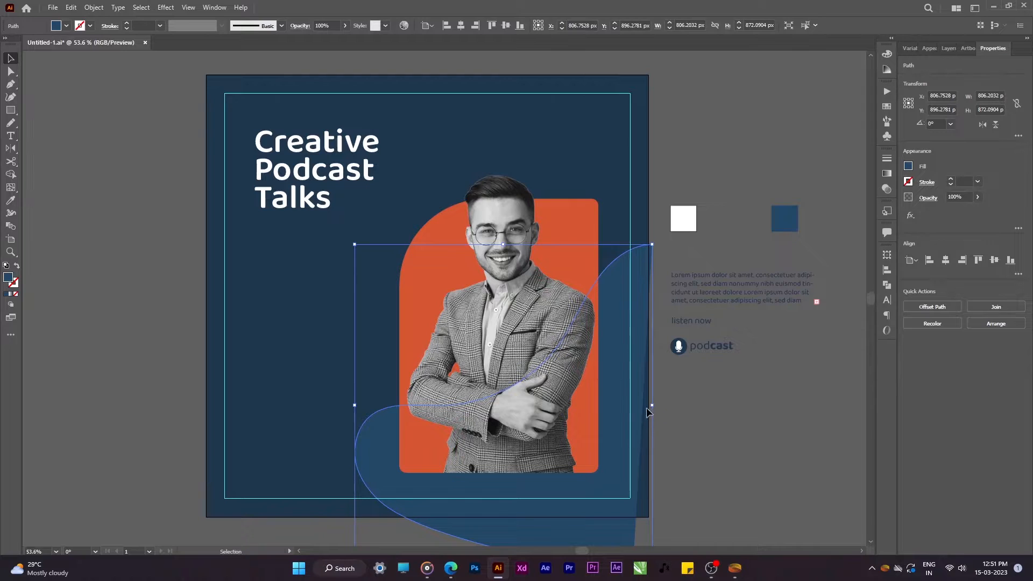
pyautogui.moveTo(656, 407); pyautogui.dragTo(669, 407)
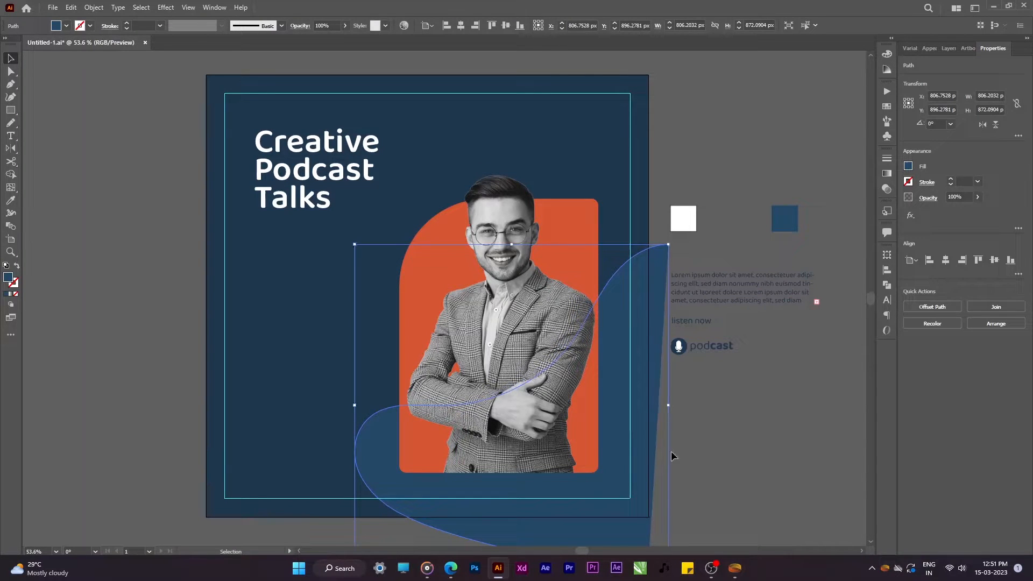
# - Trim the blue blob to the background's edges with the Shape Builder, removing the parts outside the artboard
pyautogui.rightClick(623, 191)
pyautogui.keyDown('shift'); pyautogui.click(649, 256); pyautogui.keyUp('shift')
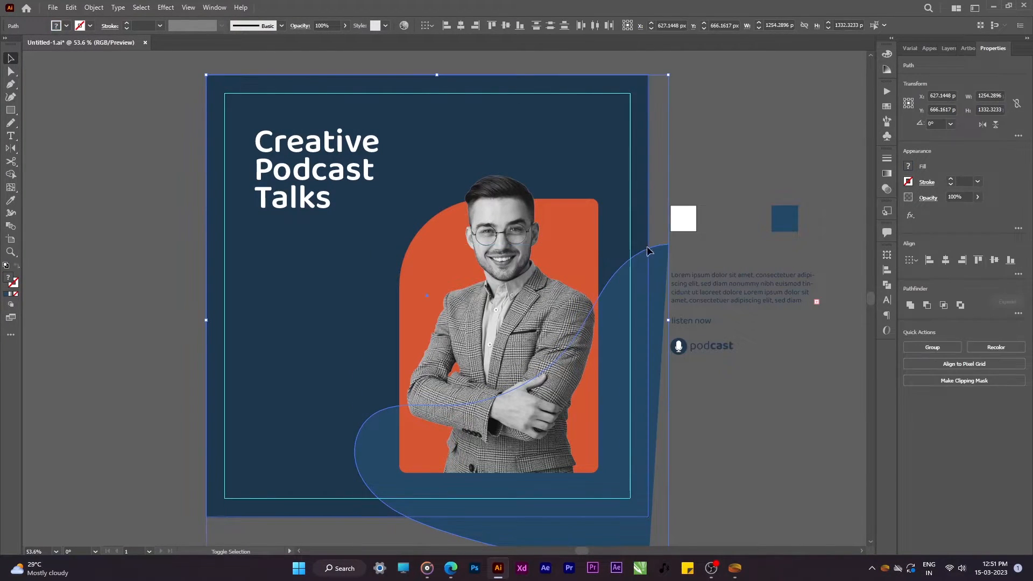
pyautogui.hotkey('ctrl', '7')
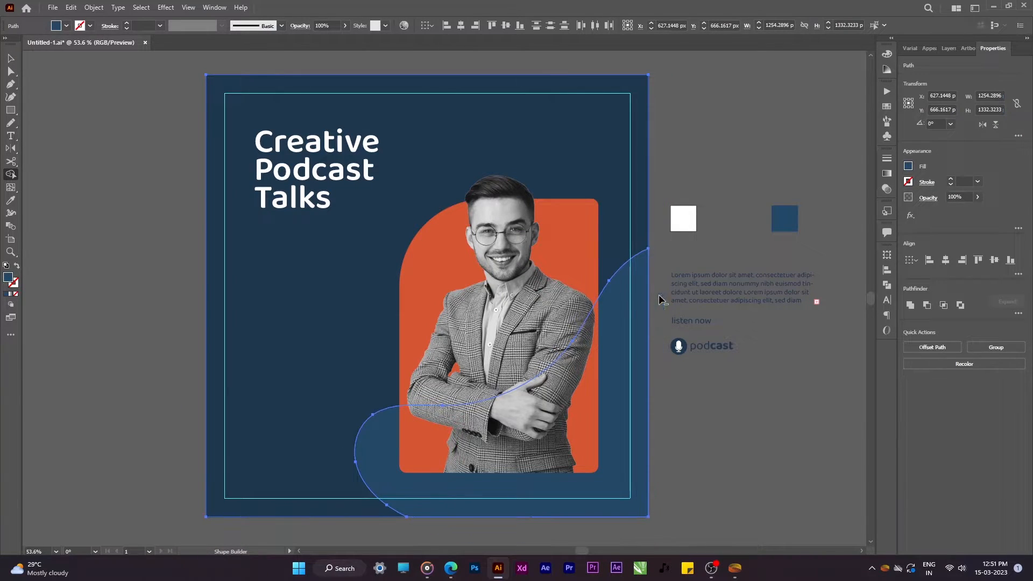
pyautogui.click(671, 470)
pyautogui.scroll(-1, 627, 463)
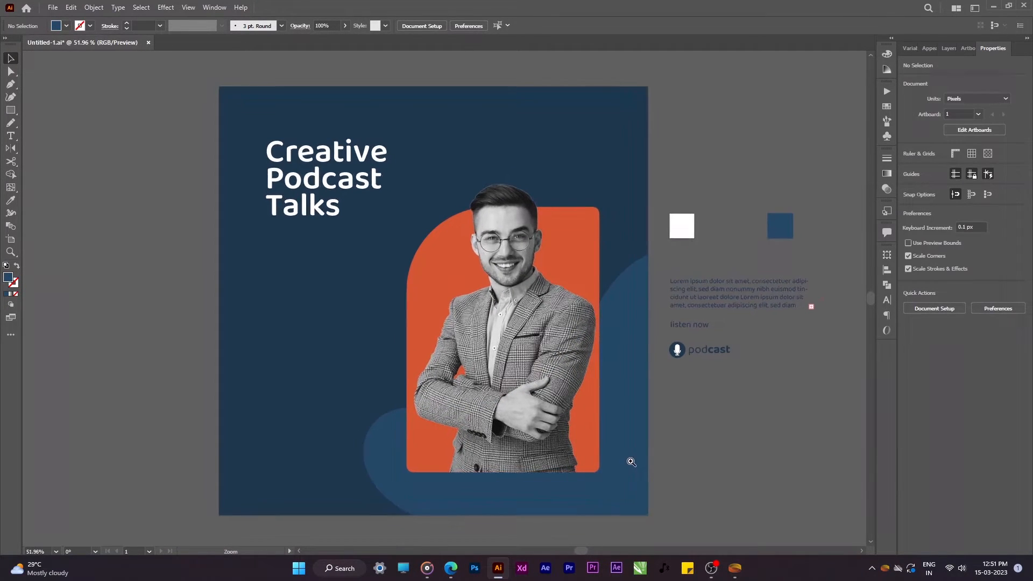
pyautogui.click(612, 477)
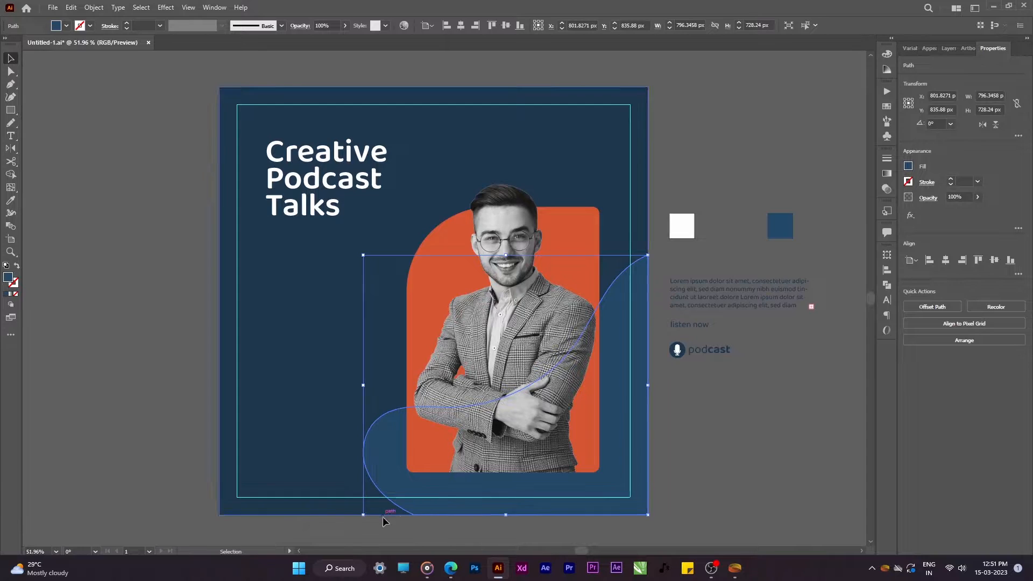
pyautogui.press('a')
pyautogui.click(406, 514)
pyautogui.press('v')
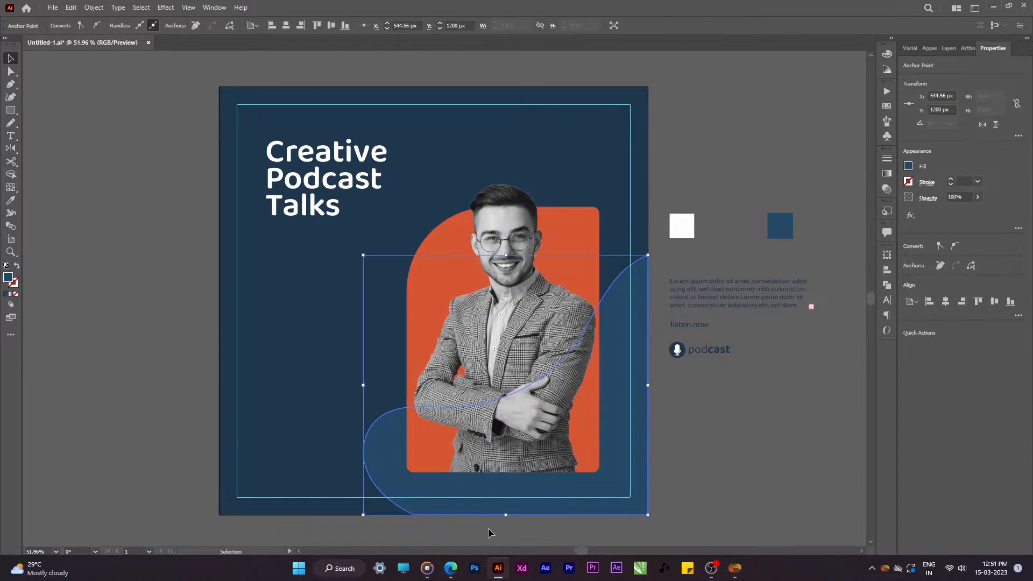
pyautogui.click(493, 530)
pyautogui.moveTo(489, 528)
pyautogui.mouseDown()
pyautogui.moveTo(472, 529)
pyautogui.moveTo(490, 522)
pyautogui.mouseUp()
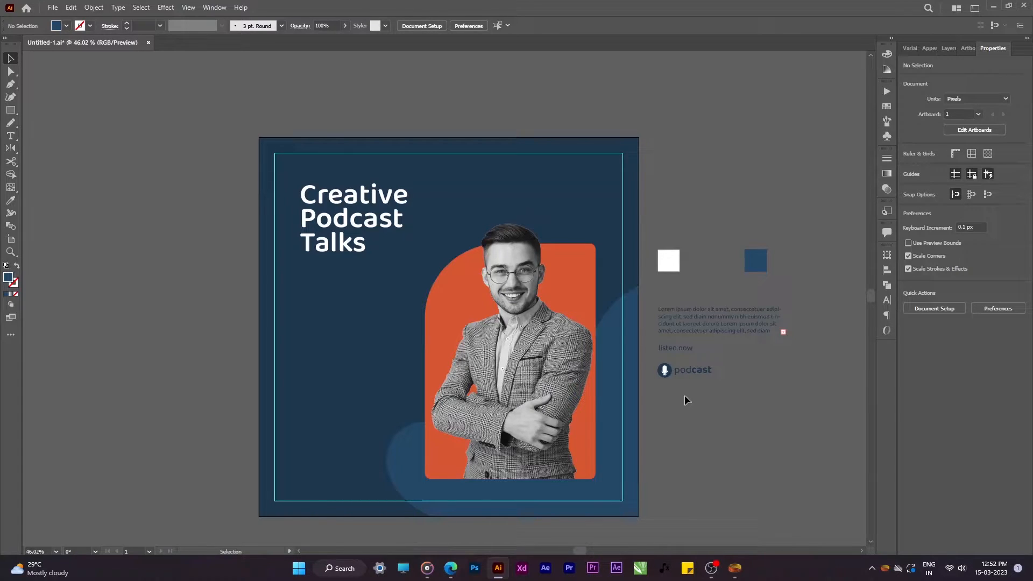
pyautogui.press('n')
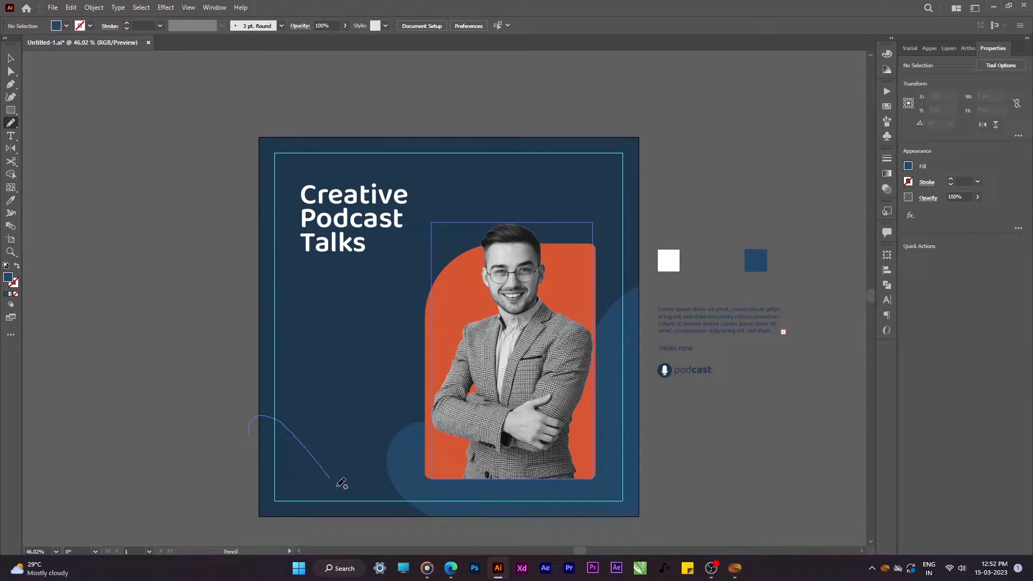
pyautogui.moveTo(361, 510); pyautogui.dragTo(361, 513)
pyautogui.hotkey('ctrl', 'z')
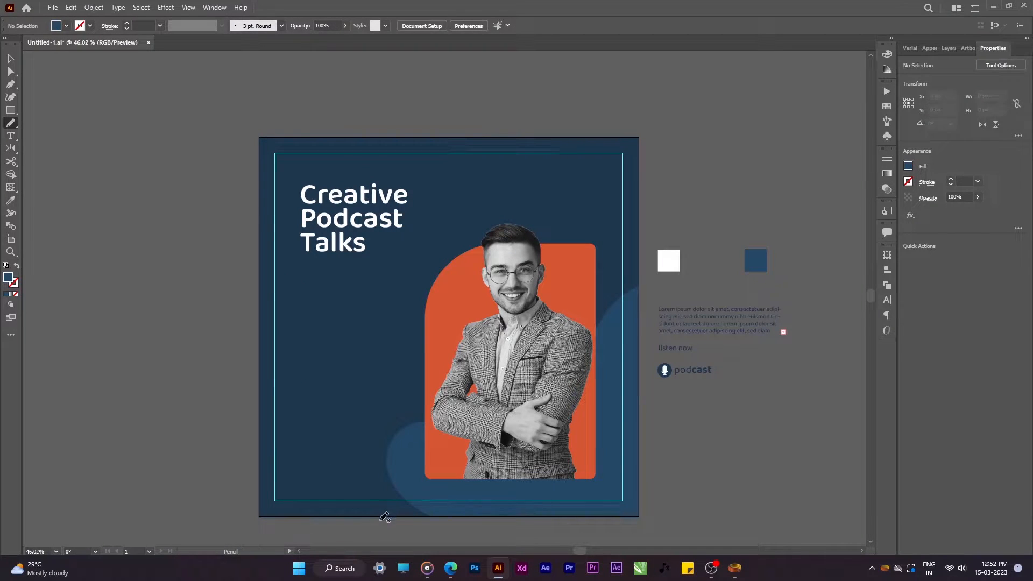
pyautogui.moveTo(236, 480); pyautogui.dragTo(235, 482)
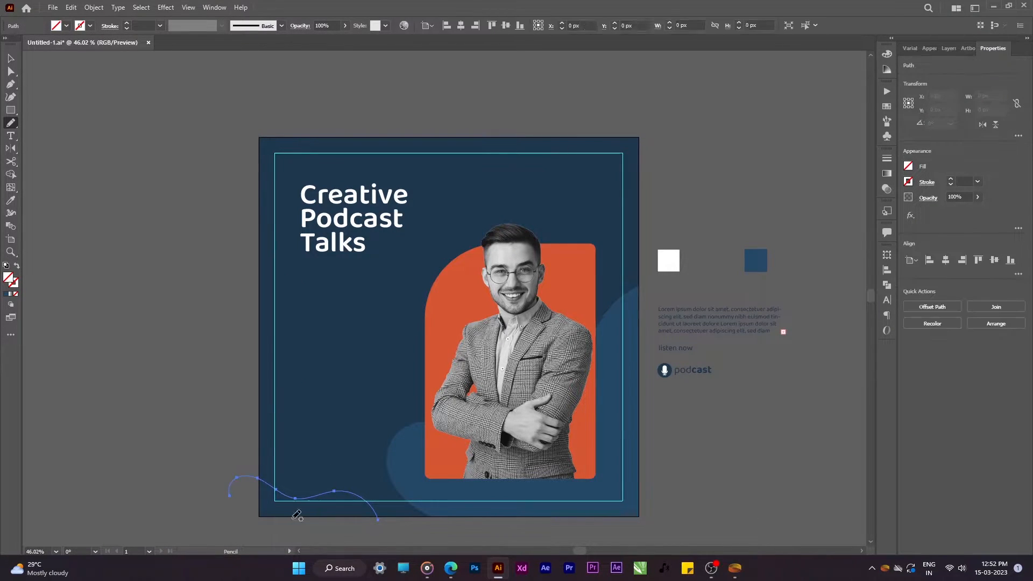
pyautogui.hotkey('ctrl', 'z')
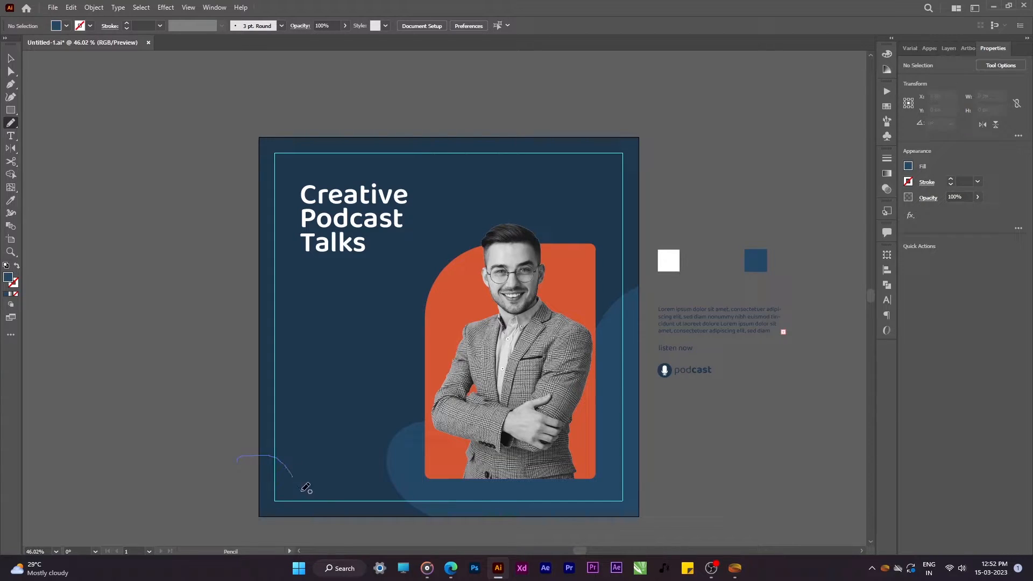
# - Draw a curved blob over the artboard's lower-left corner with the Pencil and fill it with the existing blob's lighter blue
pyautogui.moveTo(336, 506); pyautogui.dragTo(355, 507)
pyautogui.hotkey('ctrl', 'z')
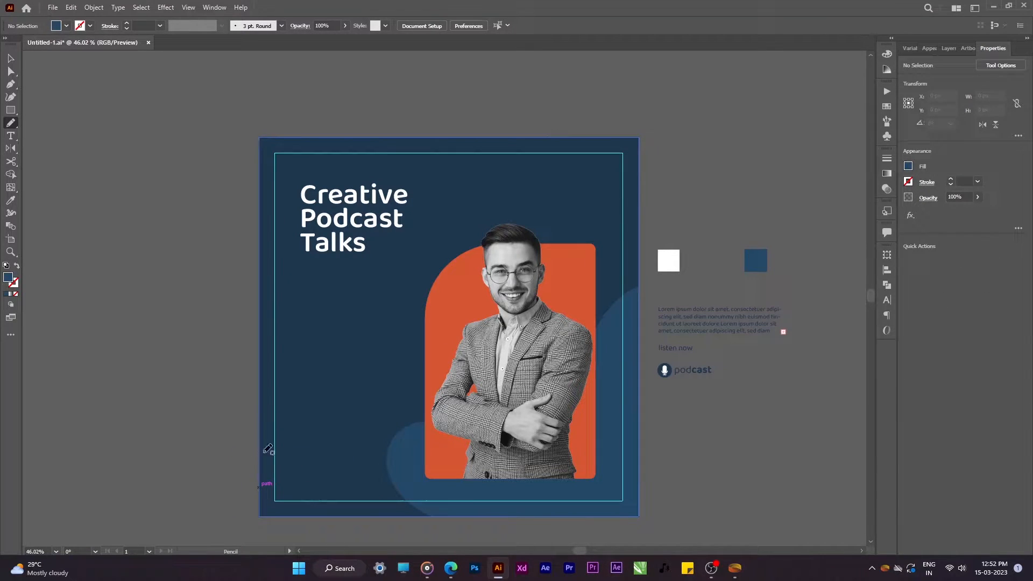
pyautogui.moveTo(390, 518)
pyautogui.mouseDown()
pyautogui.moveTo(305, 537)
pyautogui.moveTo(238, 522)
pyautogui.mouseUp()
pyautogui.press('i')
pyautogui.click(403, 486)
# - Trim the lower-left blob to the background's edges with the Shape Builder, removing the part outside the artboard
pyautogui.press('v')
pyautogui.keyDown('shift'); pyautogui.click(344, 462); pyautogui.keyUp('shift')
pyautogui.hotkey('shift', 'm')
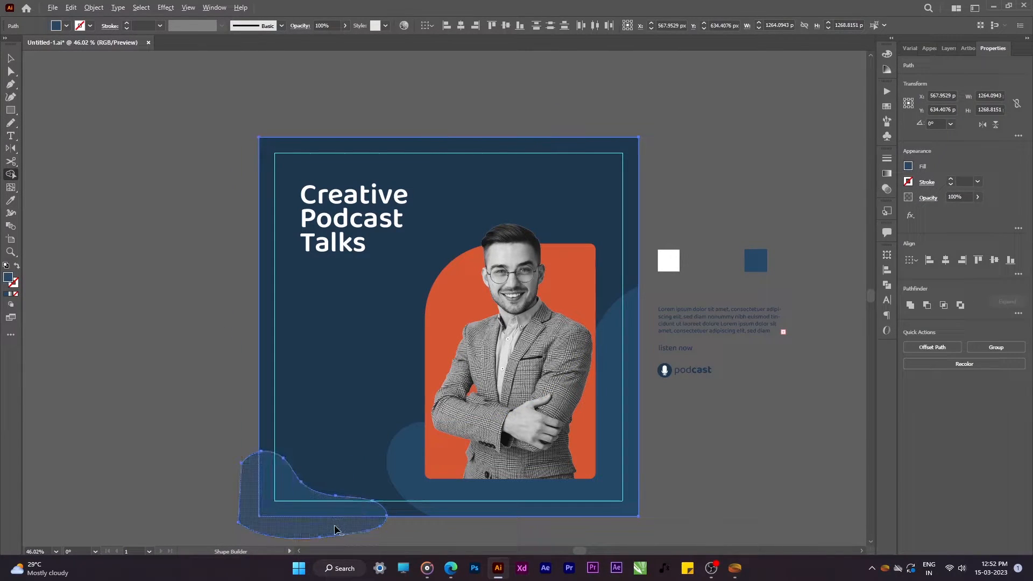
pyautogui.keyDown('alt'); pyautogui.click(335, 528); pyautogui.keyUp('alt')
pyautogui.press('v')
pyautogui.click(341, 525)
pyautogui.moveTo(360, 526)
pyautogui.mouseDown()
pyautogui.moveTo(373, 525)
pyautogui.moveTo(352, 531)
pyautogui.mouseUp()
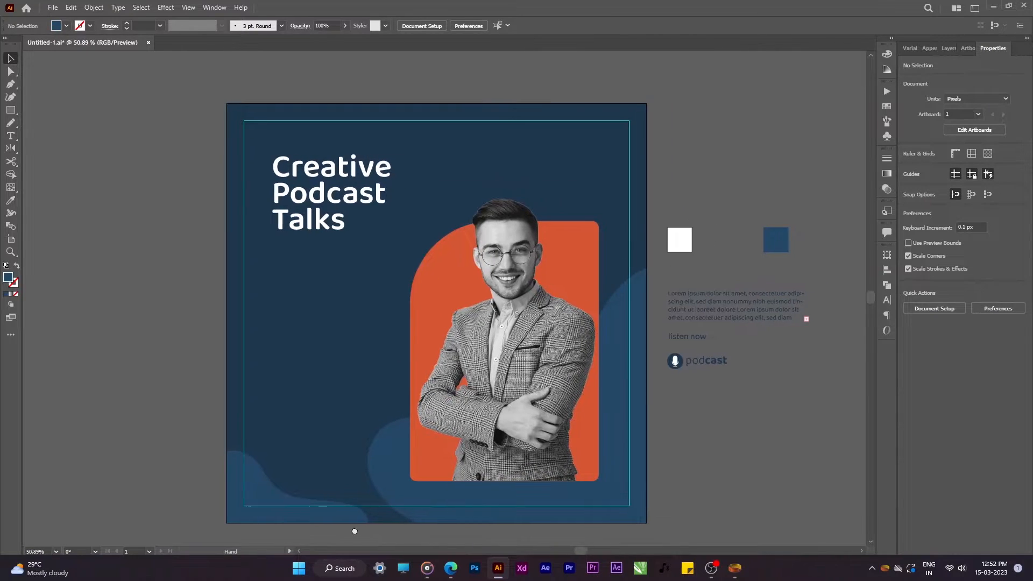
# - Move the "listen now" text to the artboard's lower-left area and give it the heading's white fill
pyautogui.moveTo(686, 335); pyautogui.dragTo(289, 466)
pyautogui.press('i')
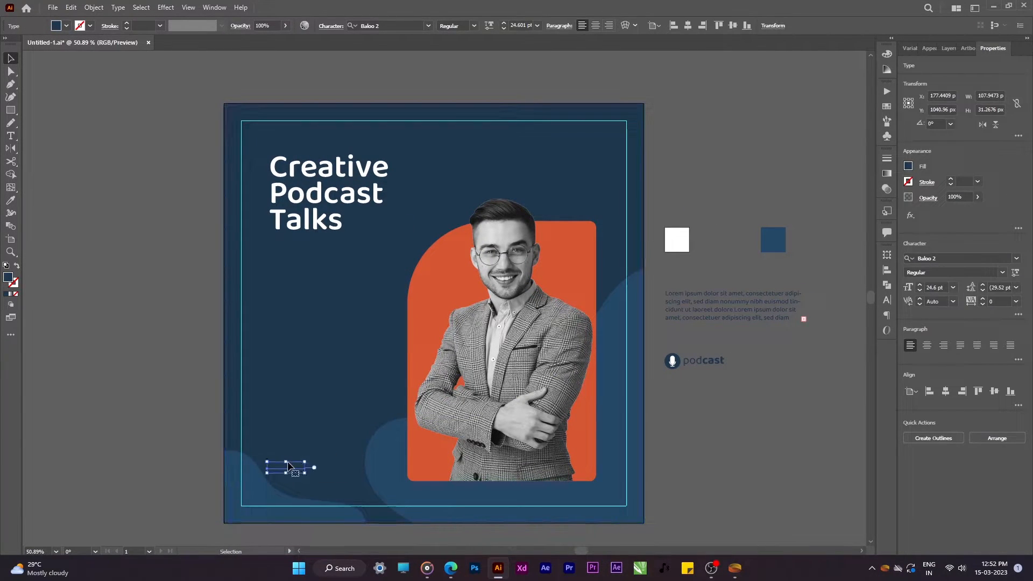
pyautogui.click(300, 206)
pyautogui.press('v')
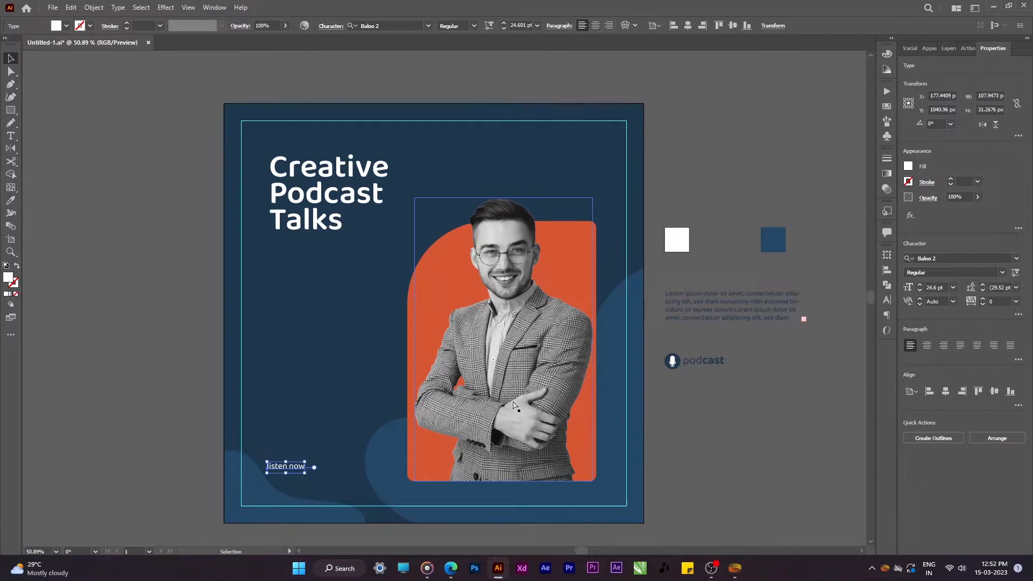
# - Set the "listen now" text in All Caps and align its left edge with the heading
pyautogui.click(887, 300)
pyautogui.click(763, 362)
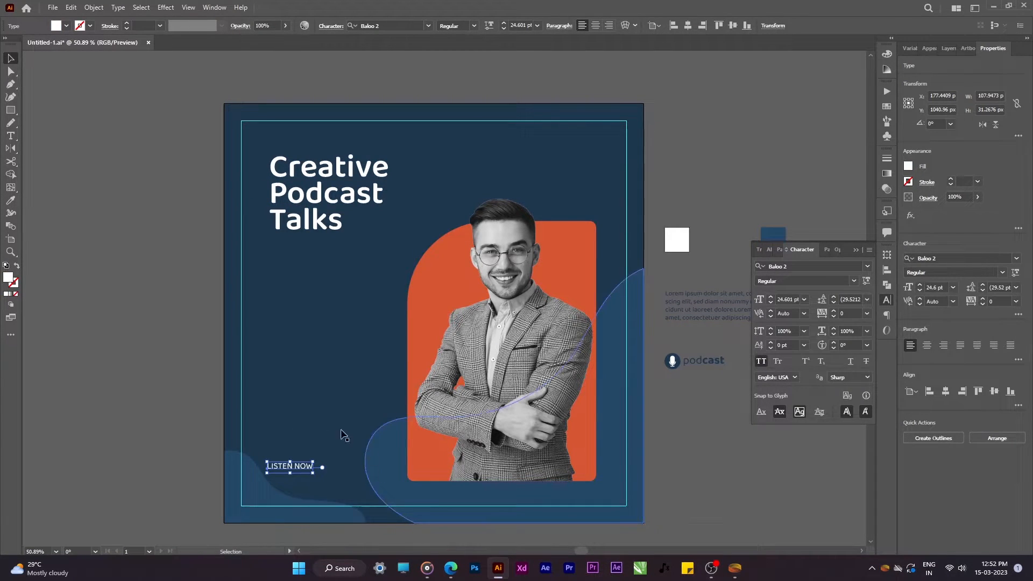
pyautogui.keyDown('shift'); pyautogui.click(329, 223); pyautogui.keyUp('shift')
pyautogui.click(299, 466)
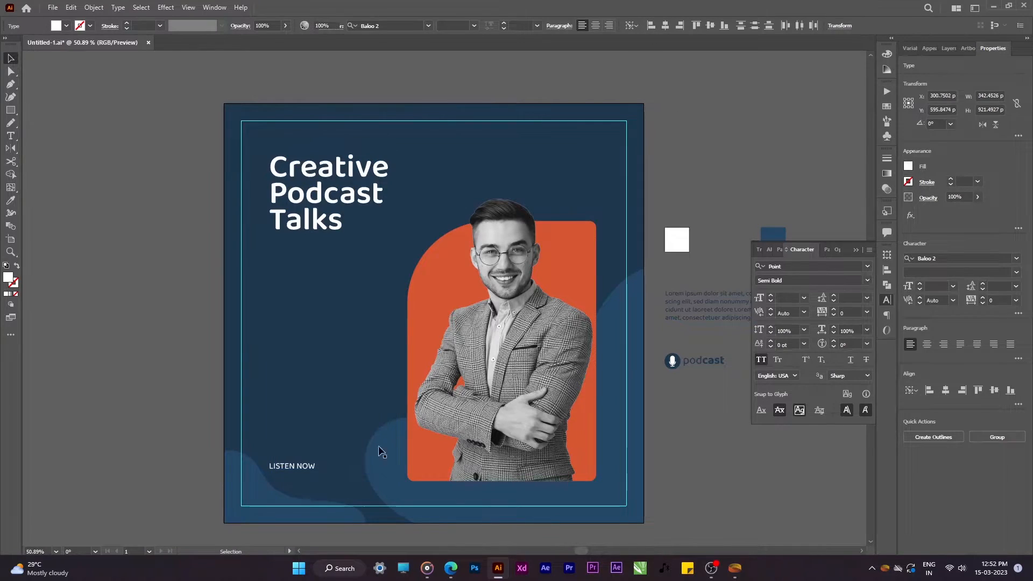
# - Enlarge the LISTEN NOW text to about 31.28 pt and place a rectangle in the panel's orange behind it
pyautogui.moveTo(319, 457); pyautogui.dragTo(322, 456)
pyautogui.moveTo(314, 462); pyautogui.dragTo(314, 368)
pyautogui.press('m')
pyautogui.press('i')
pyautogui.click(412, 439)
pyautogui.press('v')
pyautogui.click(308, 484)
pyautogui.hotkey('ctrl', 'shift', ']')
# - Centre the LISTEN NOW text vertically and horizontally on the orange rectangle
pyautogui.scroll(1, 304, 489)
pyautogui.moveTo(326, 404); pyautogui.dragTo(402, 368)
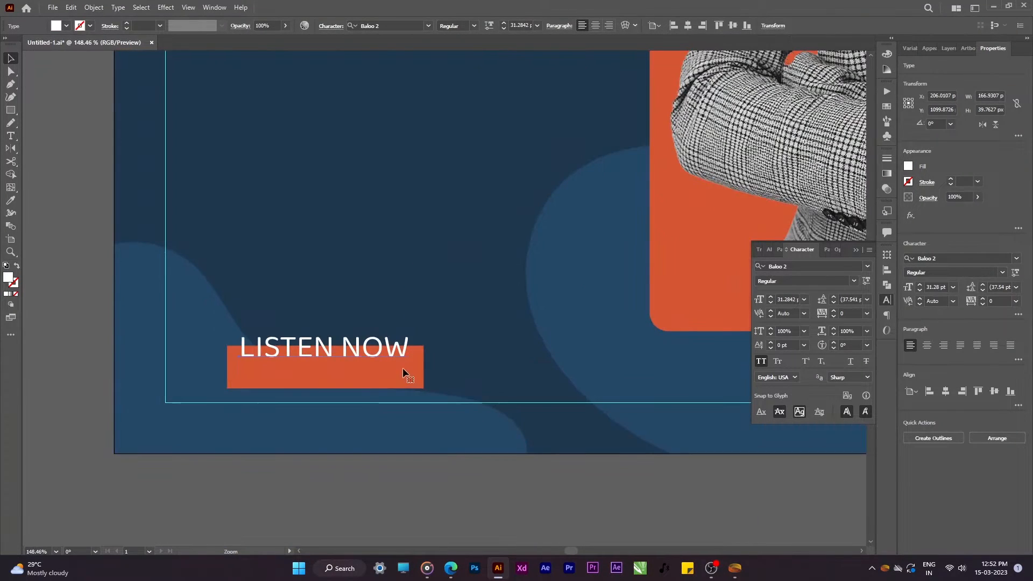
pyautogui.keyDown('shift'); pyautogui.click(403, 367); pyautogui.keyUp('shift')
pyautogui.click(389, 380)
pyautogui.click(407, 25)
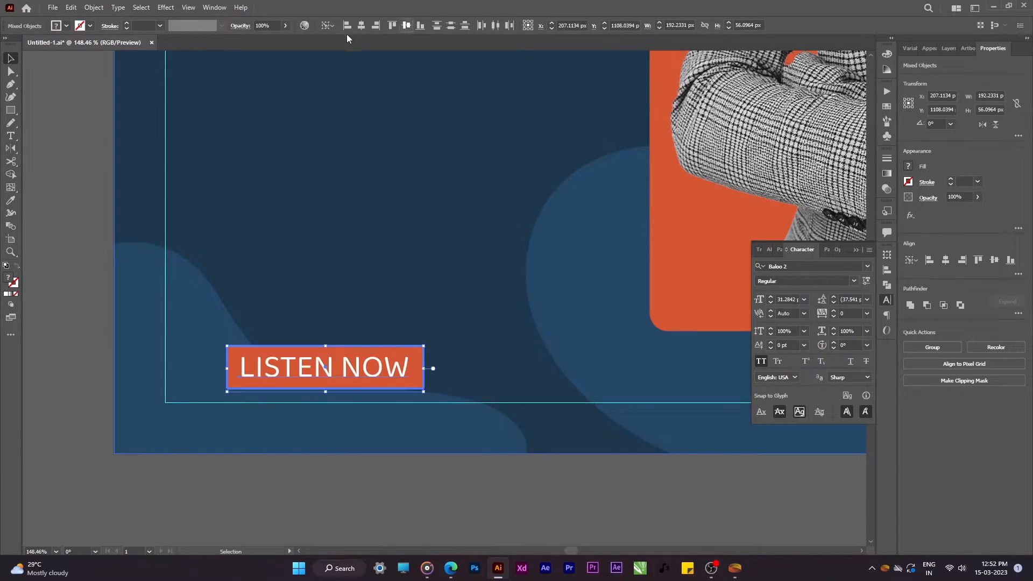
pyautogui.click(361, 25)
# - Make the orange rectangle behind the label taller and round its corners fully into a pill shape
pyautogui.click(392, 489)
pyautogui.click(420, 362)
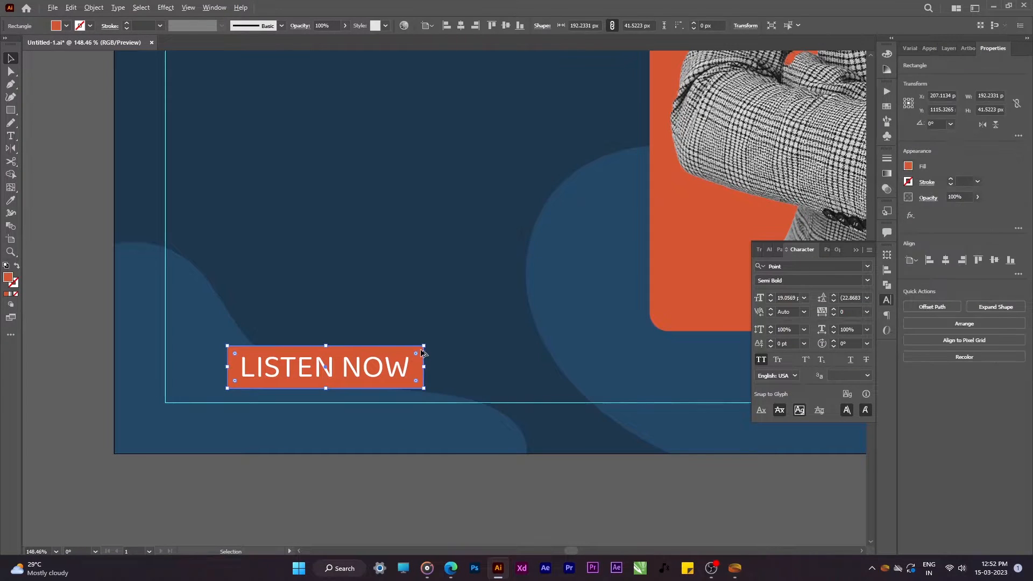
pyautogui.moveTo(424, 346)
pyautogui.mouseDown()
pyautogui.moveTo(425, 334)
pyautogui.moveTo(394, 367)
pyautogui.moveTo(426, 339)
pyautogui.mouseUp()
# - Set the button label in Medium weight, without All Caps, and capitalise it as "Listen Now"
pyautogui.click(392, 373)
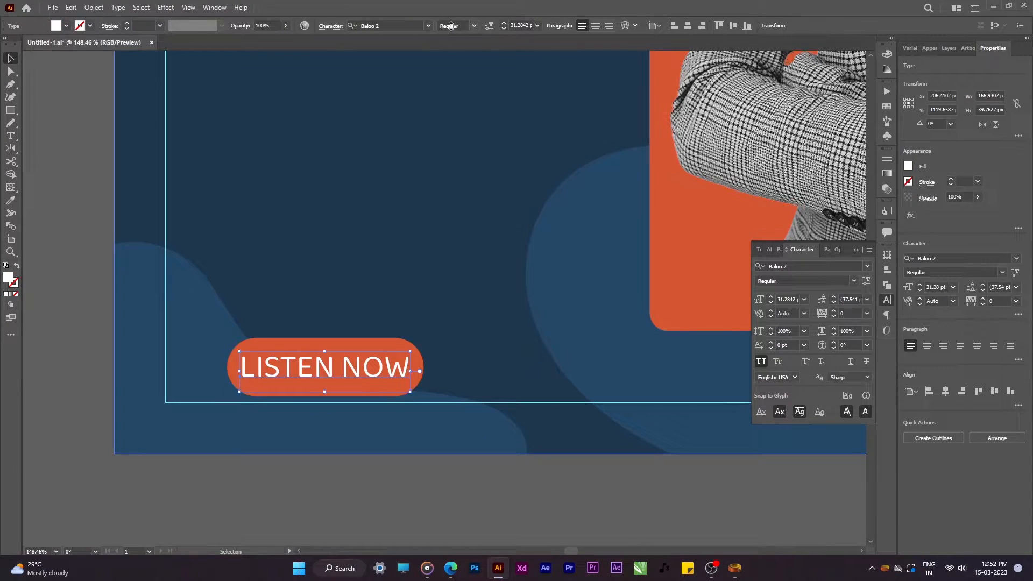
pyautogui.scroll(-1, 451, 26)
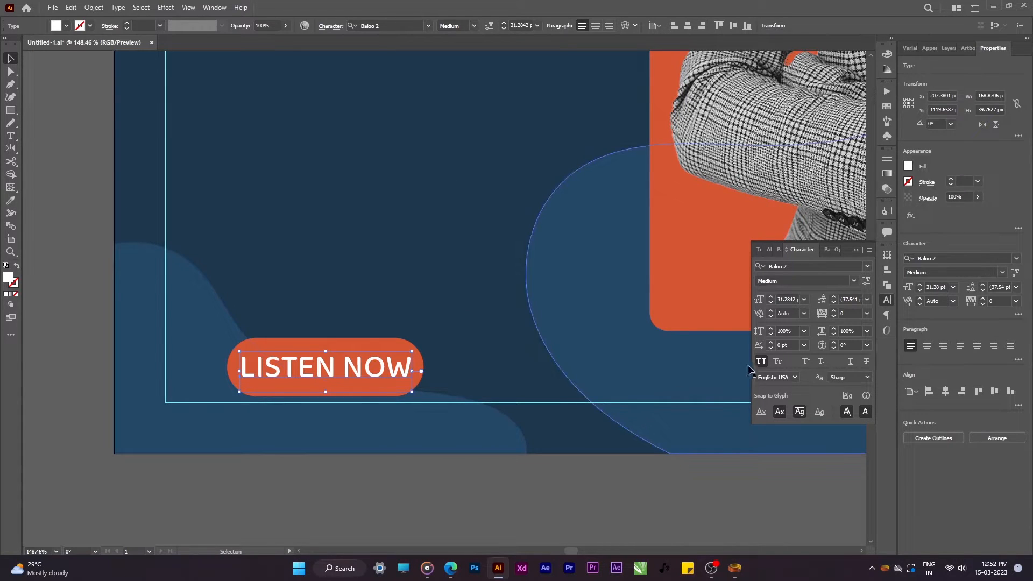
pyautogui.hotkey('ctrl', 'shift', 'k')
pyautogui.press('t')
pyautogui.moveTo(249, 366); pyautogui.dragTo(235, 372)
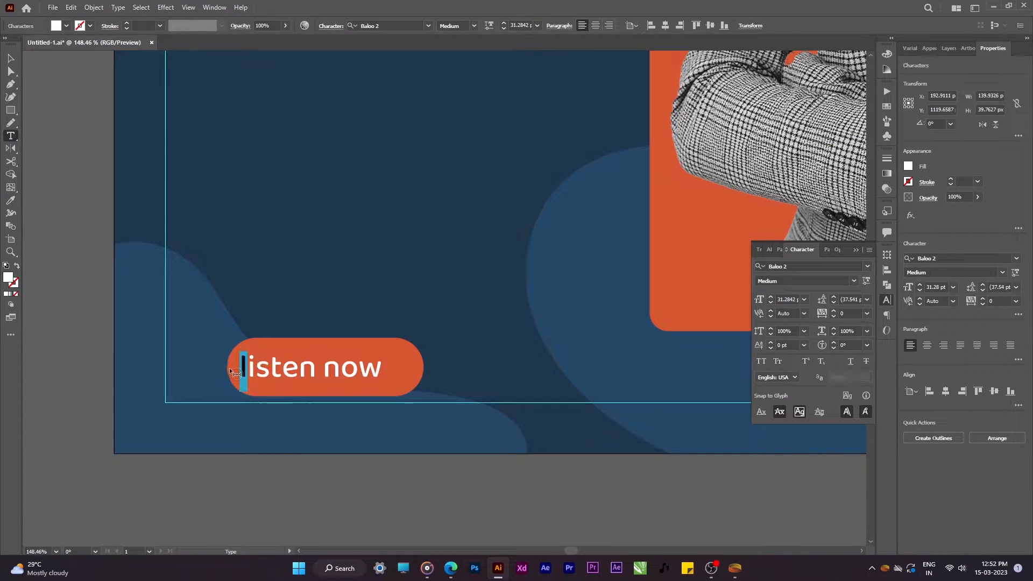
pyautogui.write('LK')
pyautogui.press('BackSpace')
pyautogui.press('Escape')
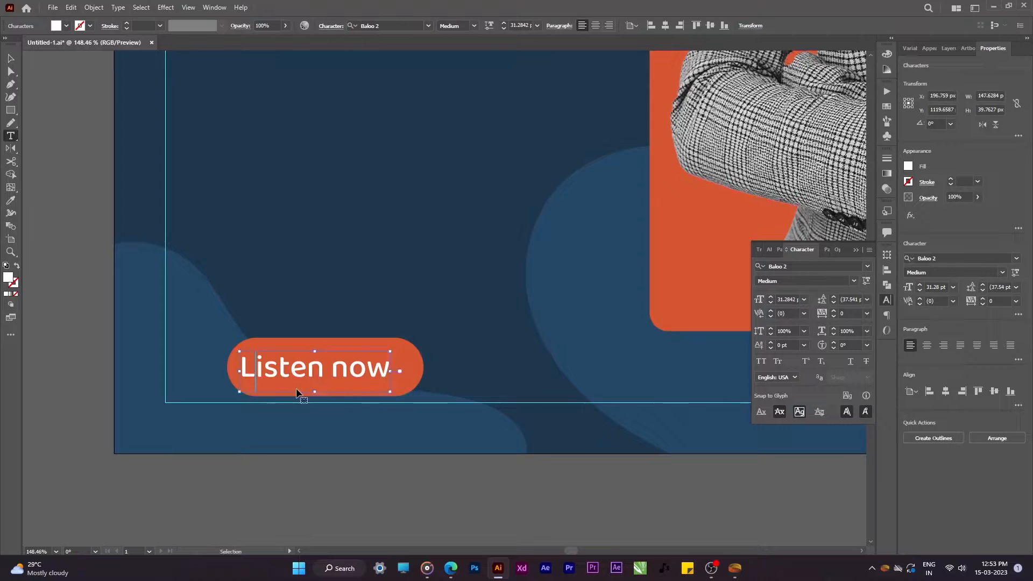
pyautogui.hotkey('shift', 'Right')
pyautogui.write('N')
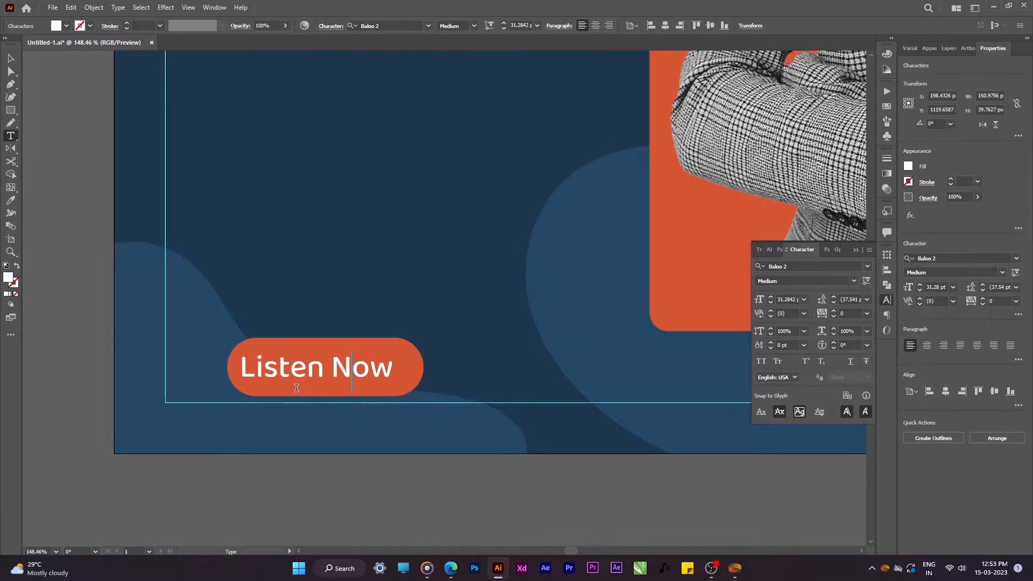
# - Centre the Listen Now label on the orange pill and move the button slightly up and left within the lower-left margin guides
pyautogui.press('Escape')
pyautogui.keyDown('shift'); pyautogui.click(412, 366); pyautogui.keyUp('shift')
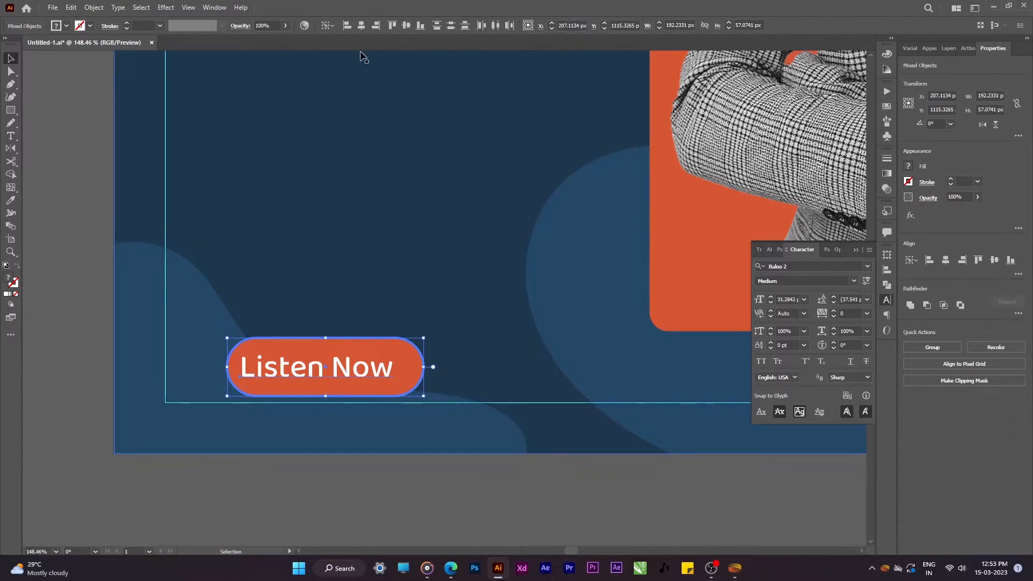
pyautogui.click(361, 26)
pyautogui.click(407, 25)
pyautogui.click(395, 467)
pyautogui.moveTo(395, 468); pyautogui.dragTo(341, 349)
pyautogui.moveTo(341, 349); pyautogui.dragTo(252, 378)
pyautogui.moveTo(421, 359); pyautogui.dragTo(325, 431)
# - Move the portrait and orange panel together slightly down and right, closer to the lower-right margin guides
pyautogui.click(503, 381)
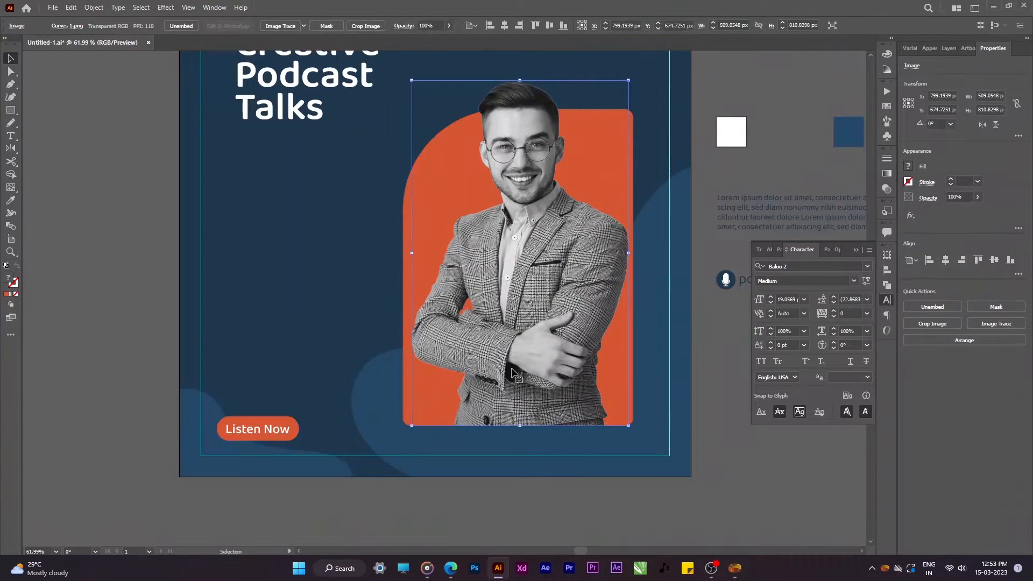
pyautogui.moveTo(591, 211); pyautogui.dragTo(597, 218)
pyautogui.keyDown('shift'); pyautogui.click(525, 92); pyautogui.keyUp('shift')
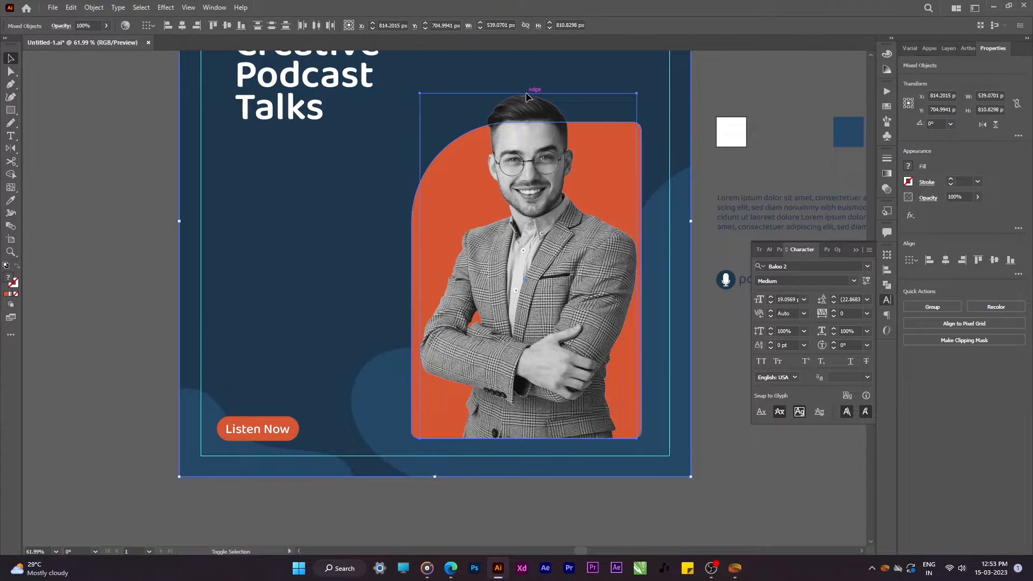
pyautogui.click(725, 183)
# - Move the lorem ipsum paragraph below the heading and fill it with the white swatch
pyautogui.moveTo(577, 317); pyautogui.dragTo(552, 377)
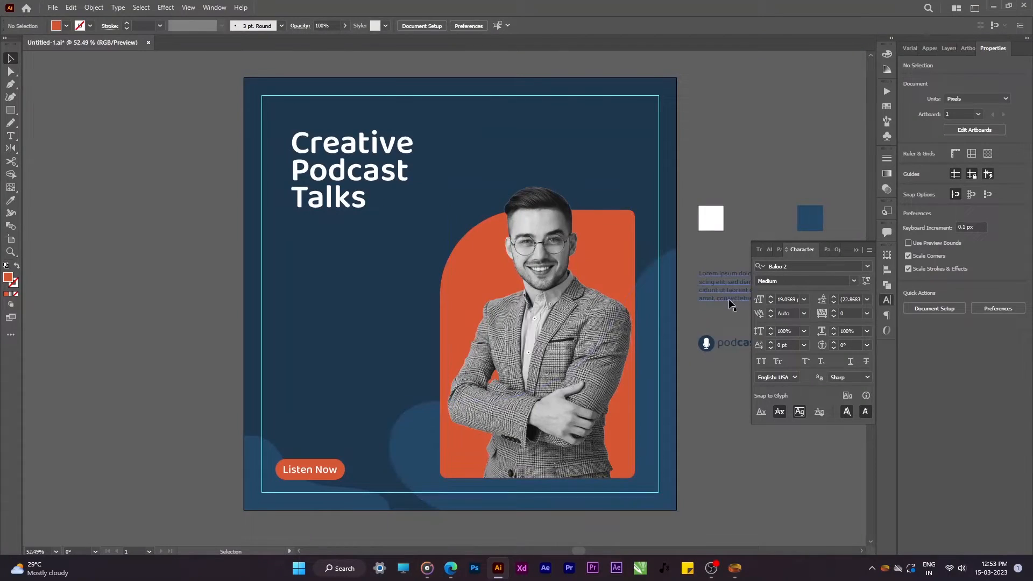
pyautogui.moveTo(375, 280); pyautogui.dragTo(452, 253)
pyautogui.press('i')
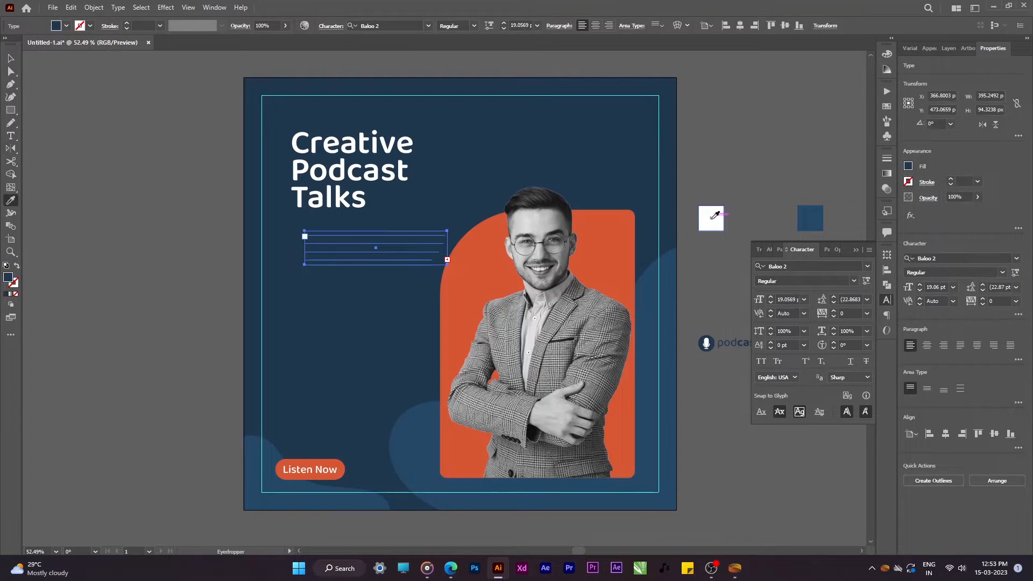
pyautogui.click(700, 224)
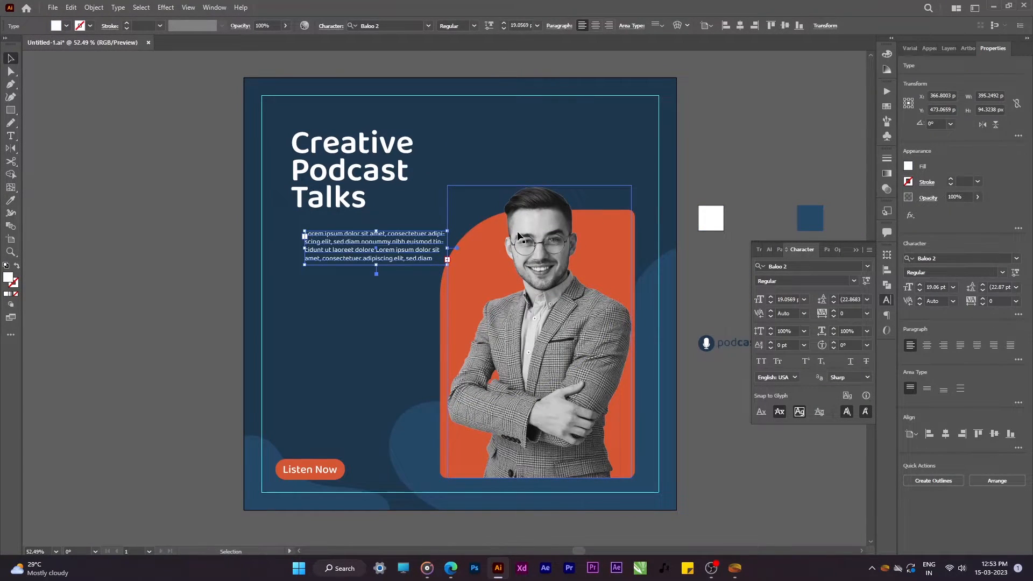
# - Align the paragraph's left edge with the heading and move it up closer beneath the heading
pyautogui.keyDown('shift'); pyautogui.click(356, 199); pyautogui.keyUp('shift')
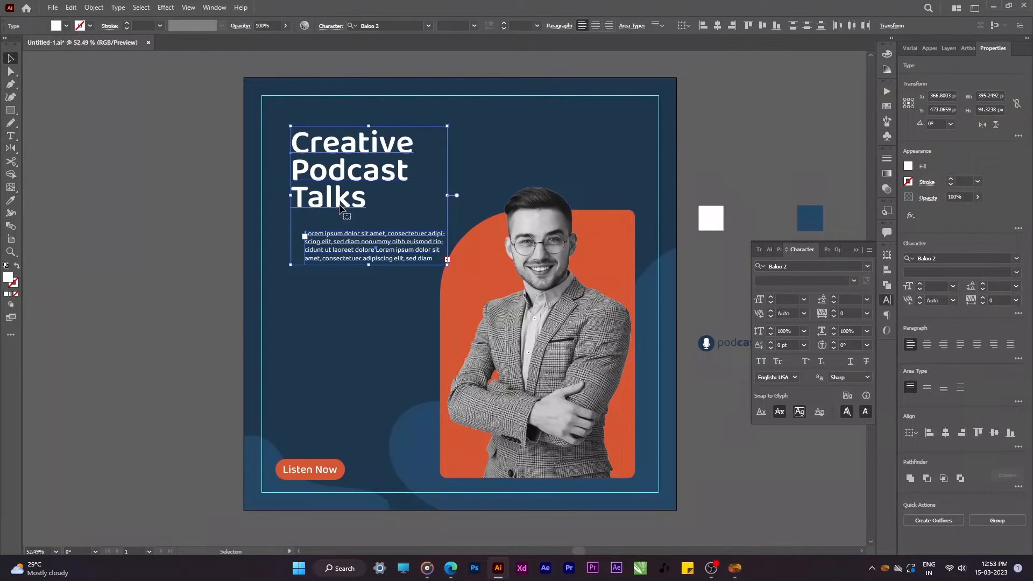
pyautogui.click(703, 26)
pyautogui.click(730, 172)
pyautogui.moveTo(349, 249); pyautogui.dragTo(350, 241)
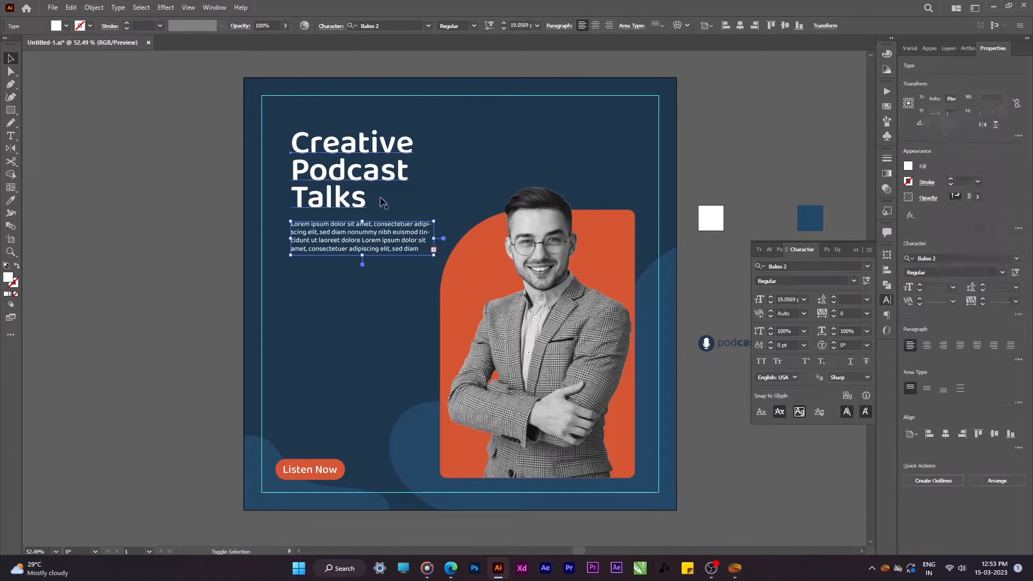
# - Enlarge the Creative Podcast Talks heading and shift the paragraph down to sit just below it
pyautogui.click(380, 203)
pyautogui.moveTo(413, 221); pyautogui.dragTo(486, 276)
pyautogui.moveTo(419, 253); pyautogui.dragTo(414, 276)
# - Align the heading and paragraph with the left edge of the Listen Now button
pyautogui.keyDown('shift'); pyautogui.click(351, 233); pyautogui.keyUp('shift')
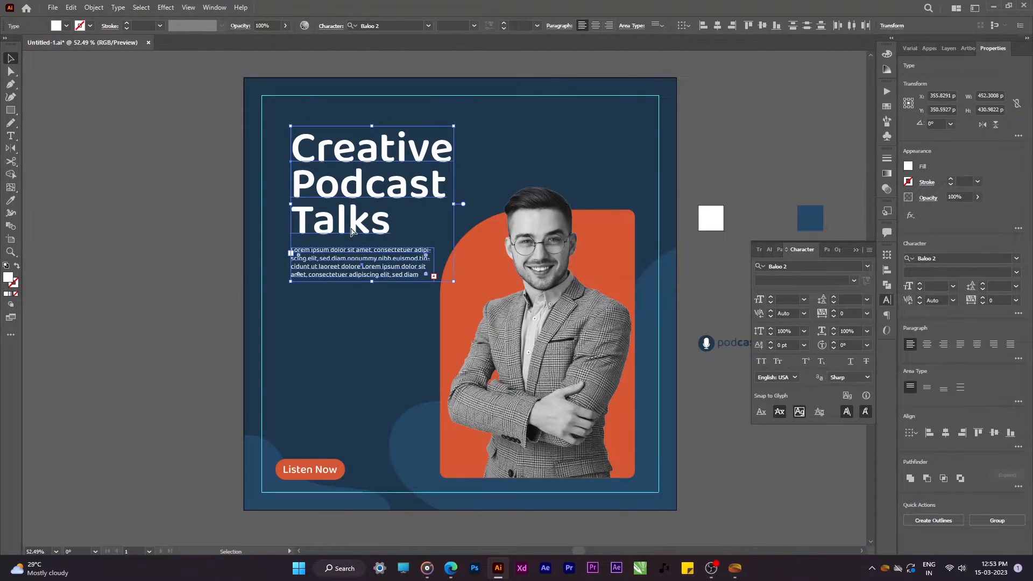
pyautogui.keyDown('shift'); pyautogui.click(308, 462); pyautogui.keyUp('shift')
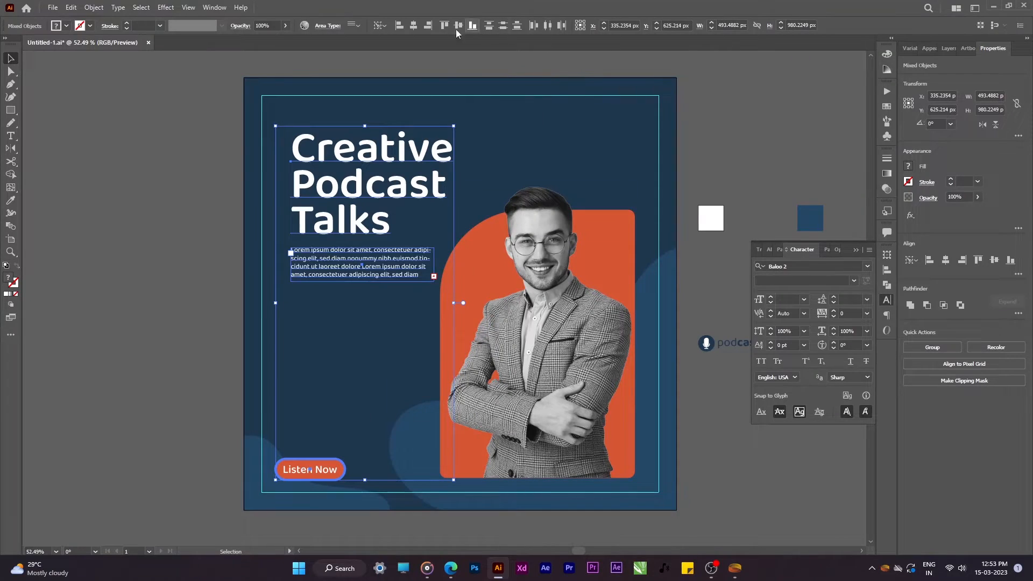
pyautogui.click(400, 25)
# - Move the heading and paragraph up near the top margin guide as a group and enlarge the heading to about 128.63 pt
pyautogui.click(192, 205)
pyautogui.moveTo(368, 179); pyautogui.dragTo(369, 156)
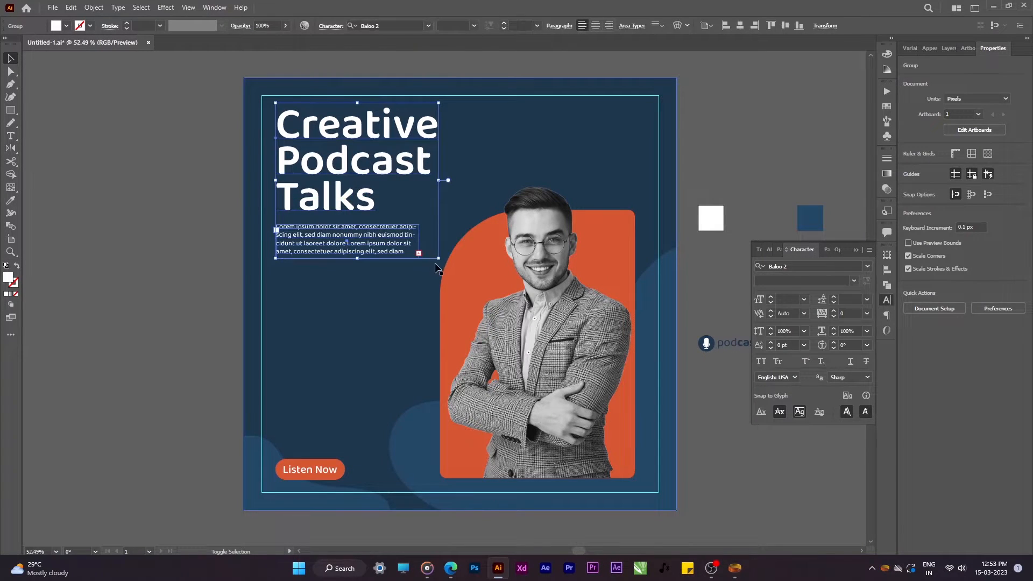
pyautogui.doubleClick(352, 167)
pyautogui.moveTo(439, 232); pyautogui.dragTo(449, 240)
# - Reduce the paragraph's font size to 16 pt and shorten its text frame to fit three lines
pyautogui.click(370, 246)
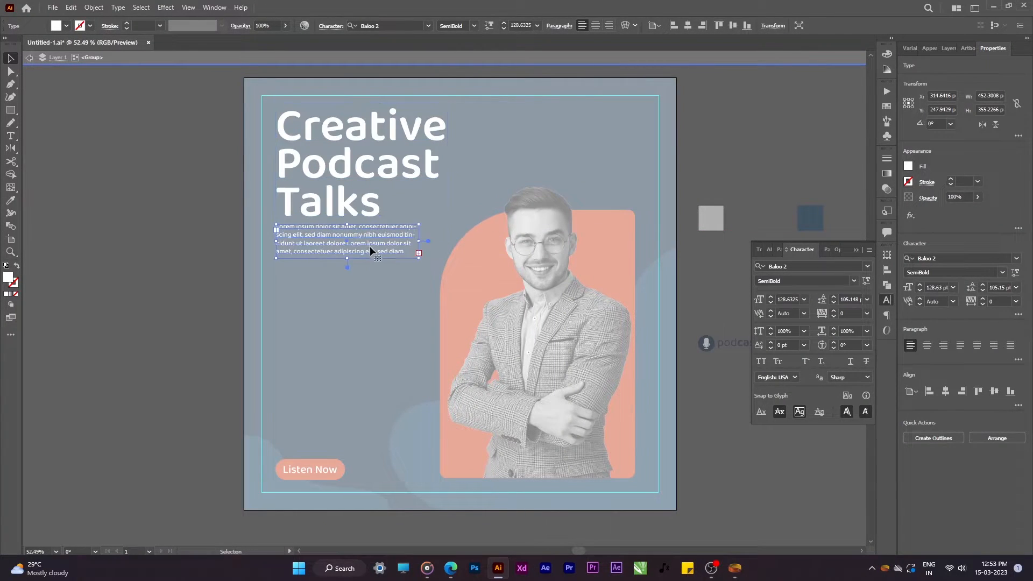
pyautogui.scroll(-2, 519, 26)
pyautogui.moveTo(346, 260); pyautogui.dragTo(349, 248)
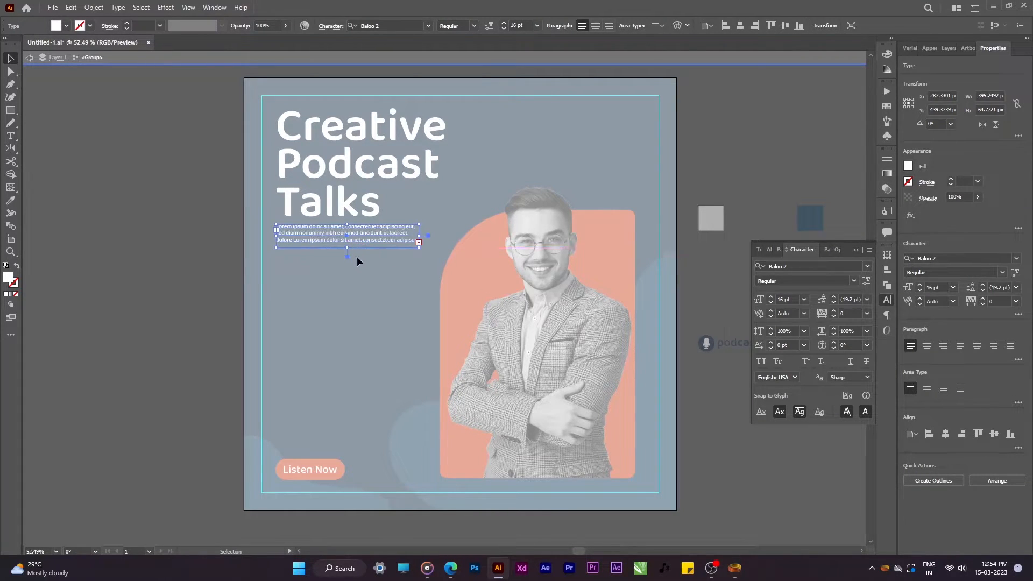
pyautogui.doubleClick(210, 265)
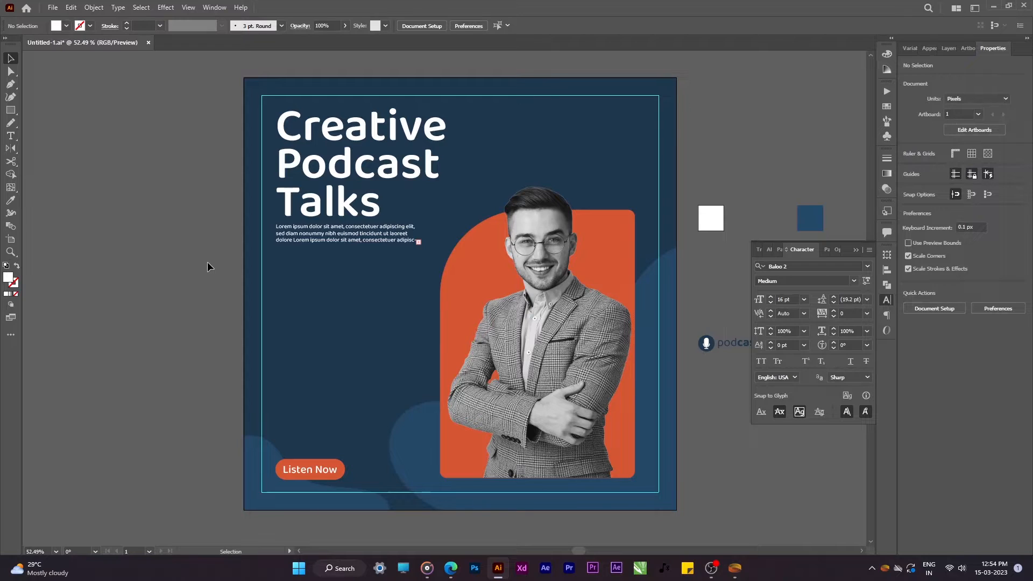
# - Move the paragraph down slightly to leave more space beneath the heading
pyautogui.scroll(1, 215, 260)
pyautogui.click(321, 225)
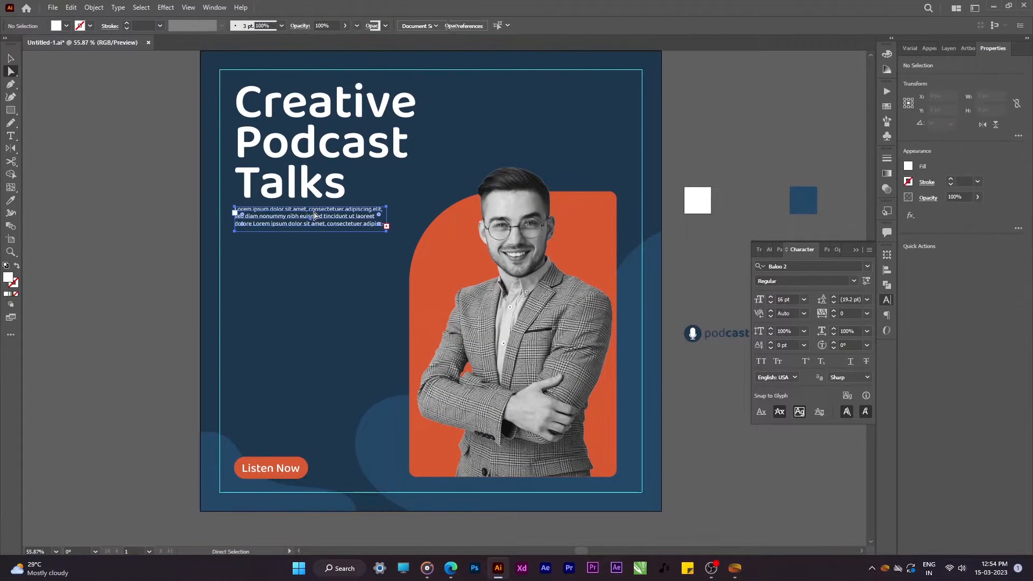
pyautogui.moveTo(322, 225); pyautogui.dragTo(323, 232)
# - Realign the paragraph's left edge to the heading inside their group
pyautogui.click(304, 194)
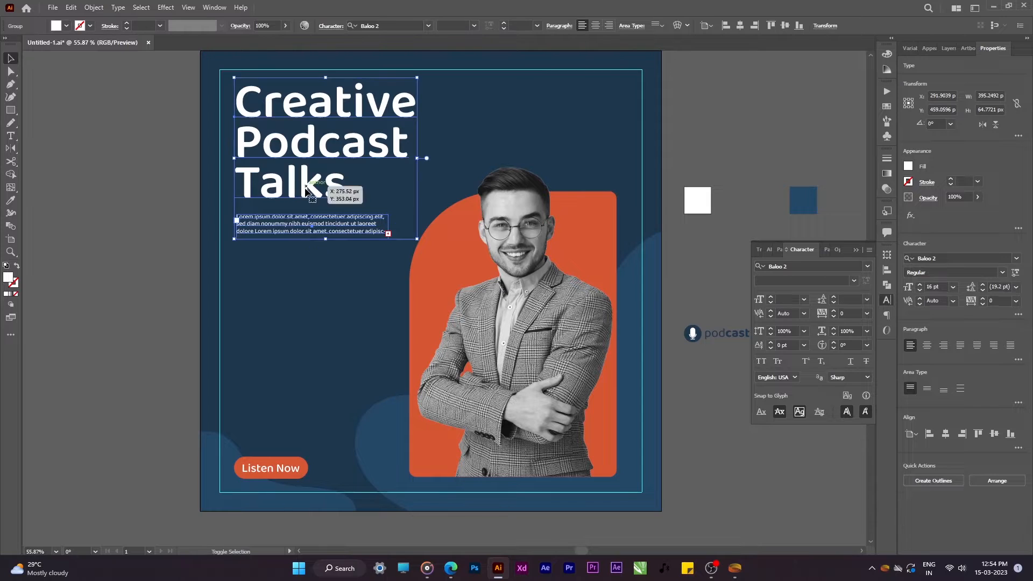
pyautogui.doubleClick(305, 194)
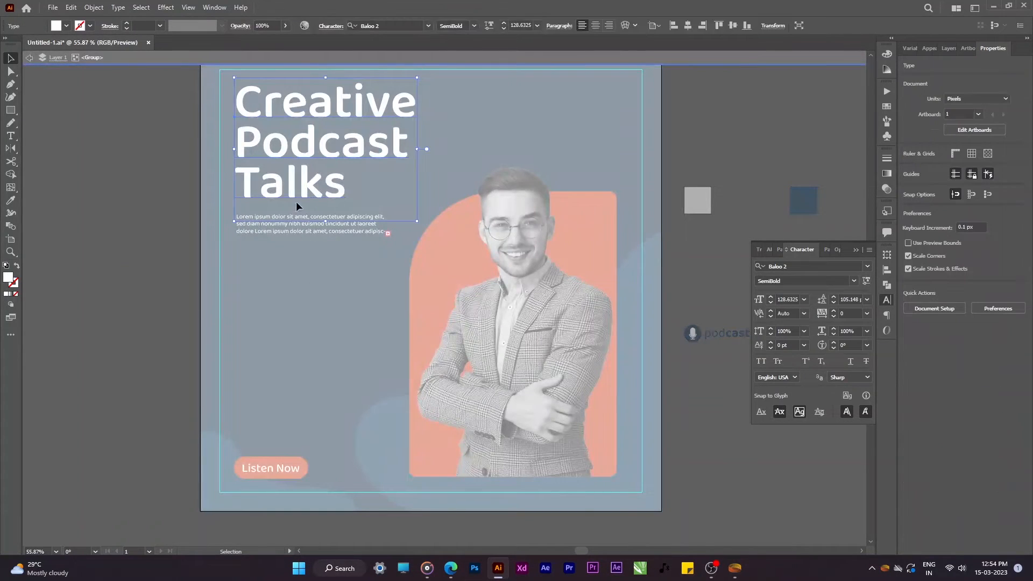
pyautogui.click(323, 190)
pyautogui.keyDown('shift'); pyautogui.click(340, 232); pyautogui.keyUp('shift')
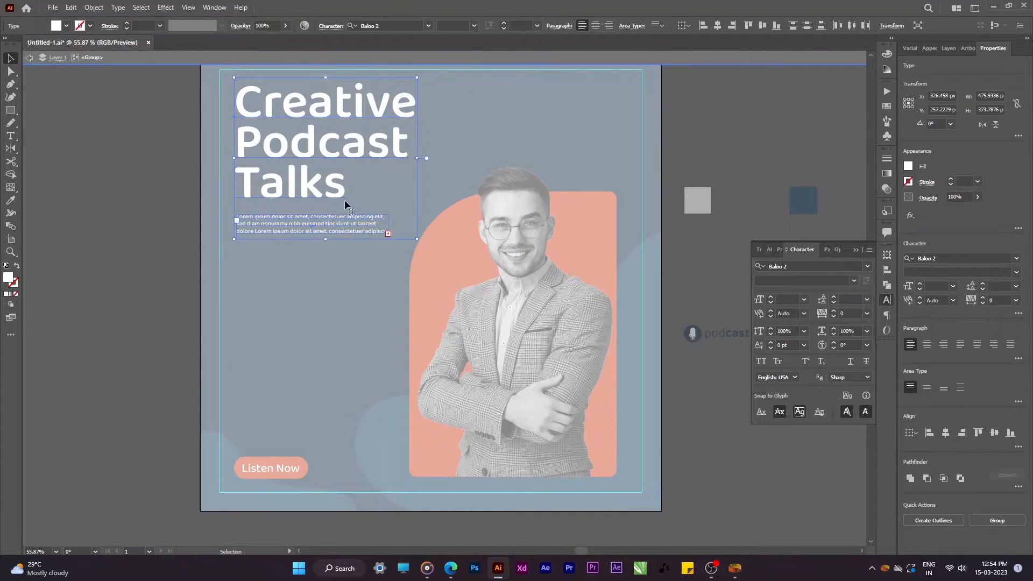
pyautogui.click(364, 154)
pyautogui.click(703, 26)
pyautogui.doubleClick(715, 138)
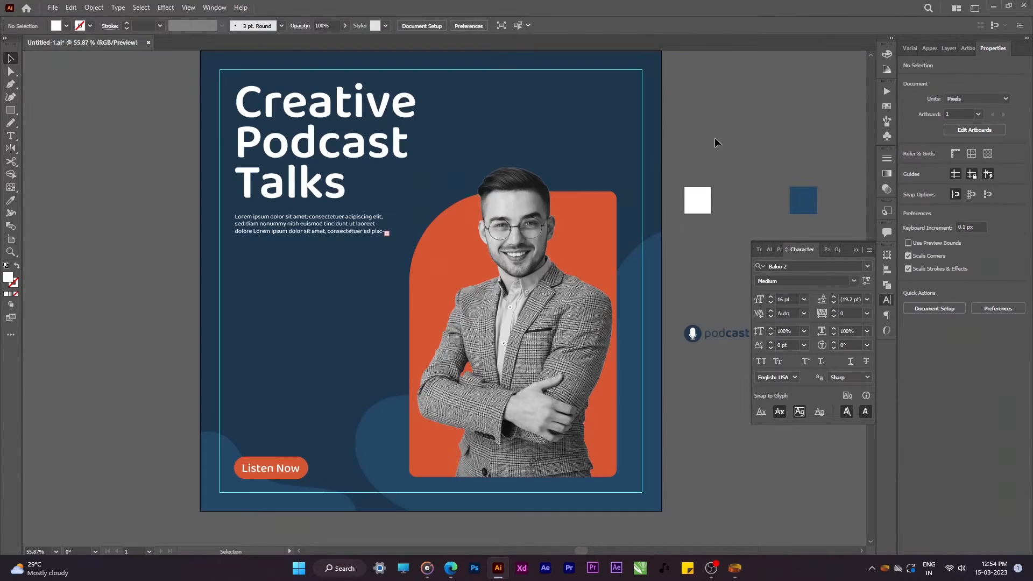
# - Recolour the logo's podcast wordmark white by sampling the heading's colour
pyautogui.click(723, 334)
pyautogui.hscroll(2, 700, 344)
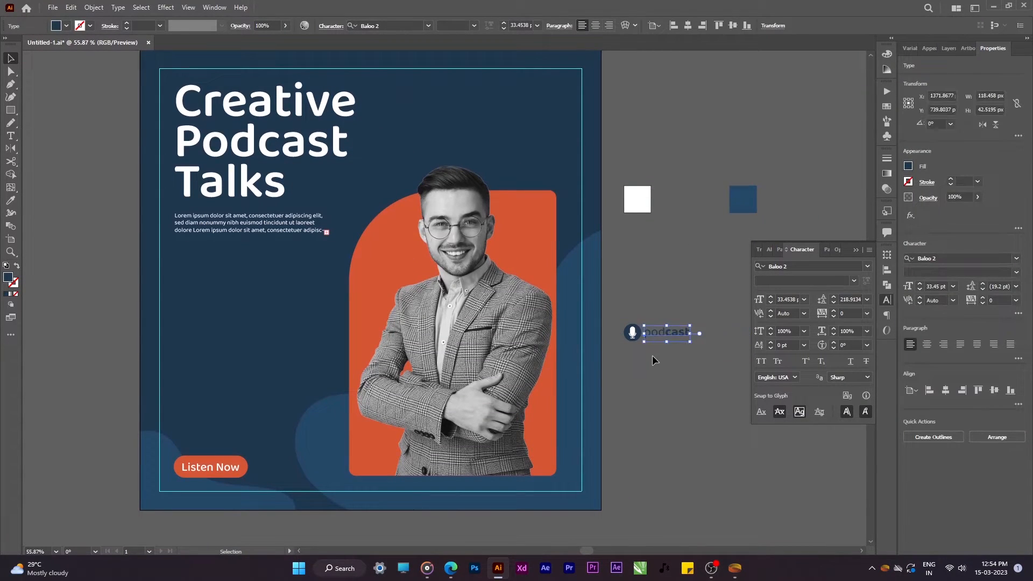
pyautogui.press('i')
pyautogui.click(331, 130)
pyautogui.press('v')
# - Recolour the round background of the logo's microphone icon orange by sampling the portrait panel
pyautogui.click(635, 333)
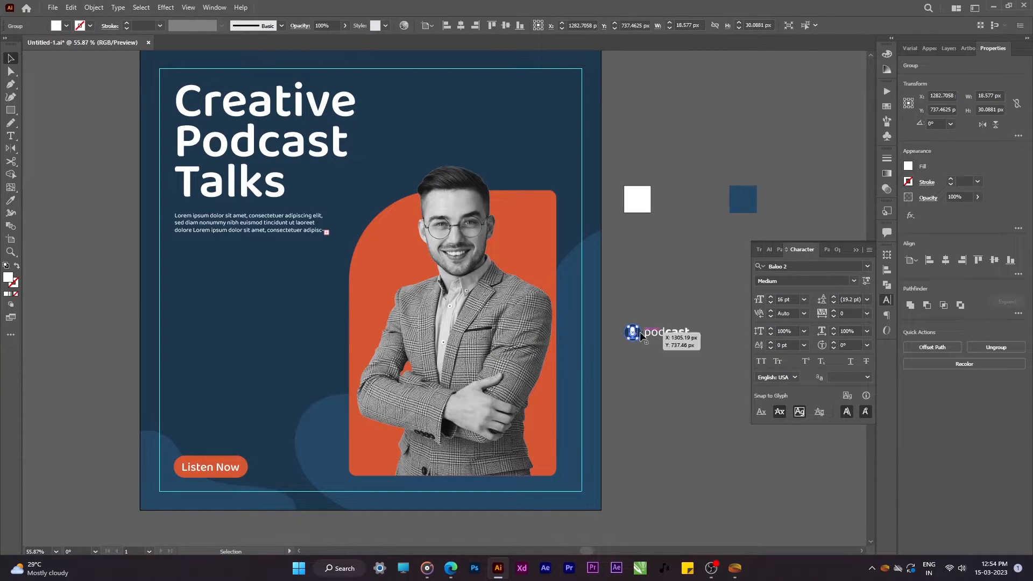
pyautogui.click(639, 334)
pyautogui.press('i')
pyautogui.click(553, 201)
pyautogui.press('v')
# - Group the logo's icon and wordmark, then place the logo slightly enlarged in the post's upper-right corner inside the margin guides
pyautogui.click(687, 364)
pyautogui.moveTo(686, 365); pyautogui.dragTo(622, 301)
pyautogui.hotkey('ctrl', 'g')
pyautogui.moveTo(655, 334); pyautogui.dragTo(559, 126)
pyautogui.moveTo(506, 101); pyautogui.dragTo(496, 102)
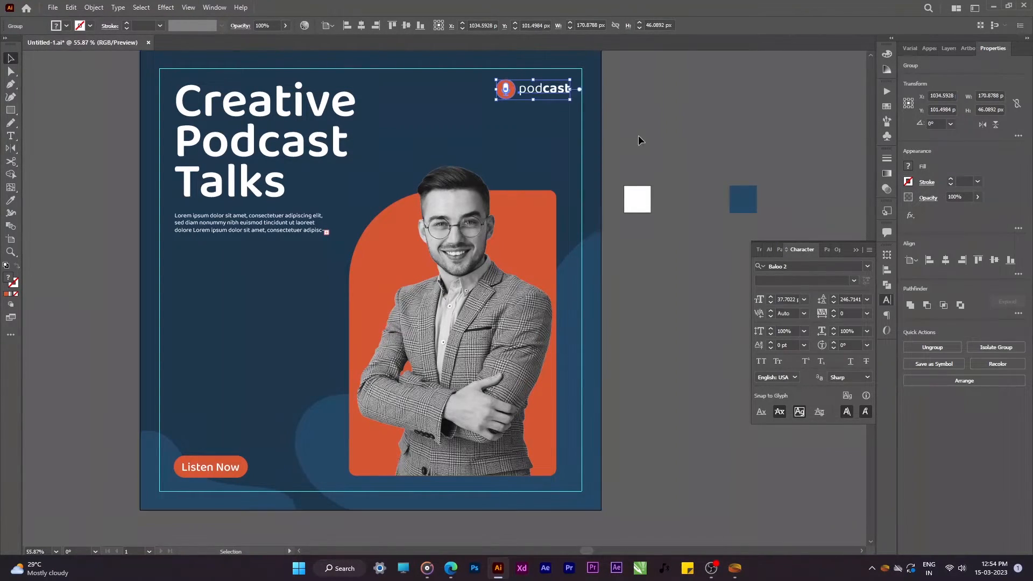
pyautogui.click(638, 135)
pyautogui.scroll(-2, 633, 129)
pyautogui.moveTo(632, 131); pyautogui.dragTo(640, 144)
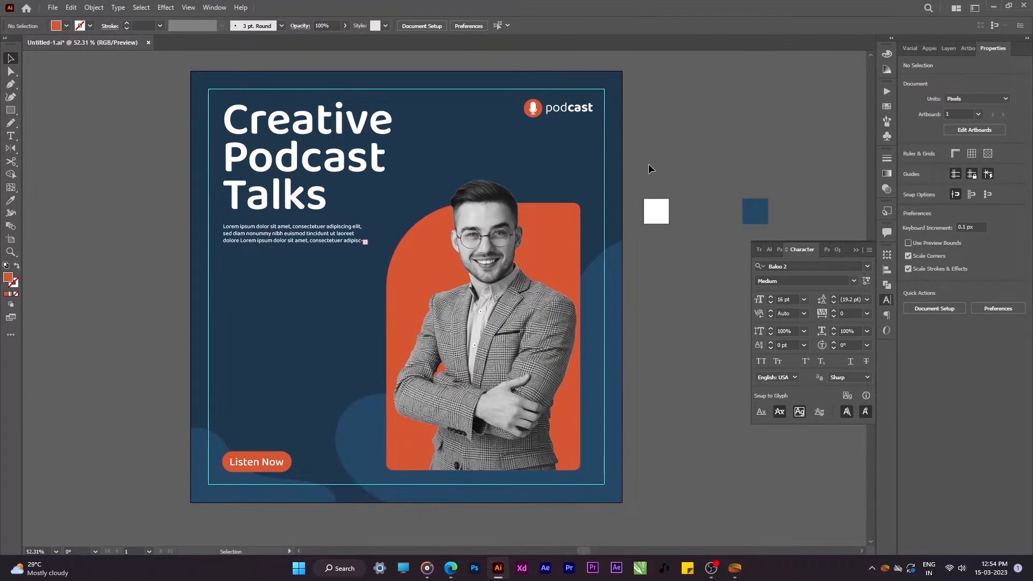
# - Draw an orange circle about 60 px wide beneath the logo and remove two anchor points to leave a quarter arc
pyautogui.press('l')
pyautogui.moveTo(546, 144); pyautogui.dragTo(568, 167)
pyautogui.press('a')
pyautogui.click(557, 145)
pyautogui.press('Delete')
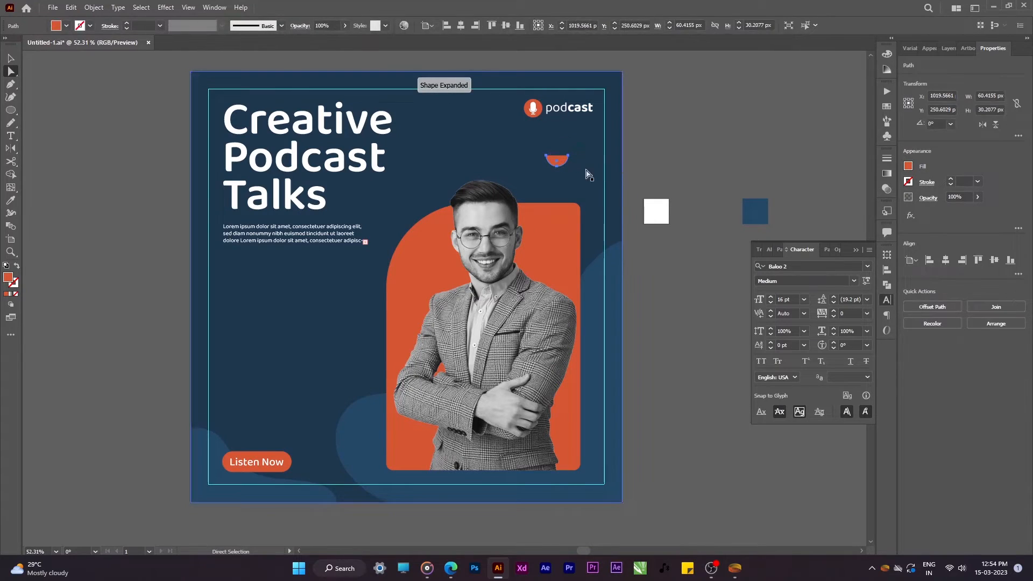
pyautogui.click(546, 156)
pyautogui.press('Delete')
# - Turn the quarter arc's fill into a thick white stroke and scale the arc to about 60 px over the panel's upper-right corner
pyautogui.hotkey('shift', 'x')
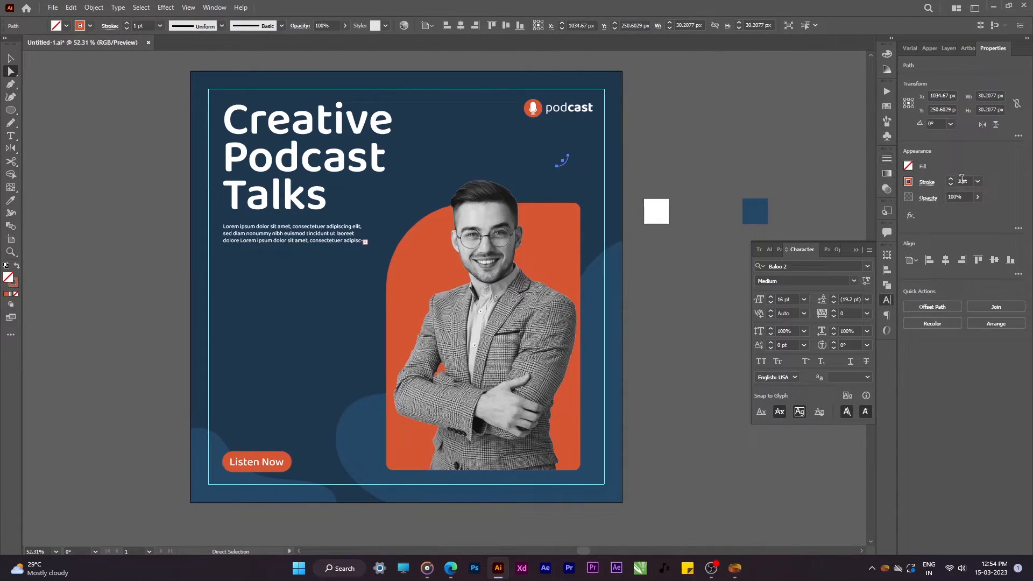
pyautogui.click(709, 163)
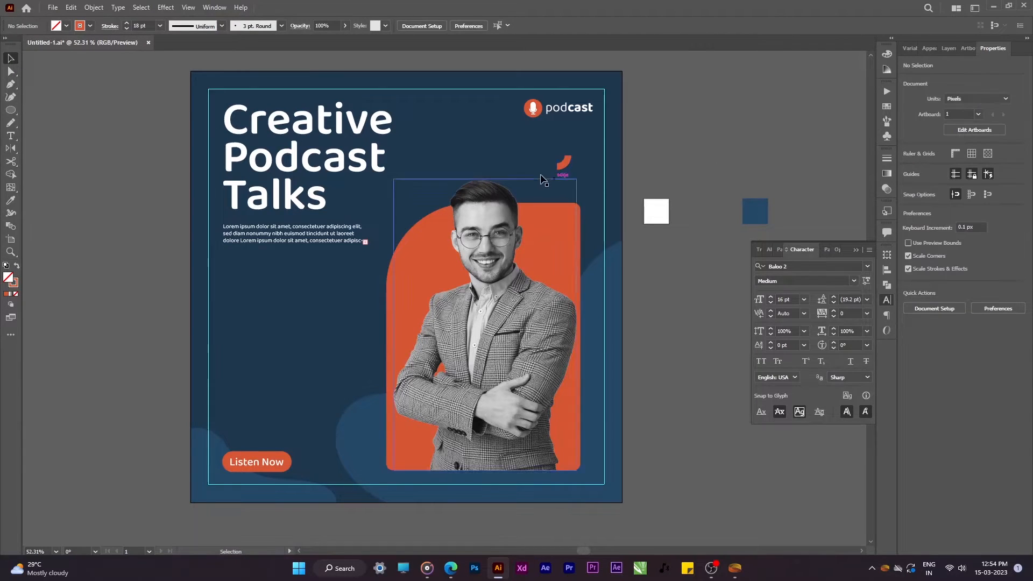
pyautogui.click(562, 164)
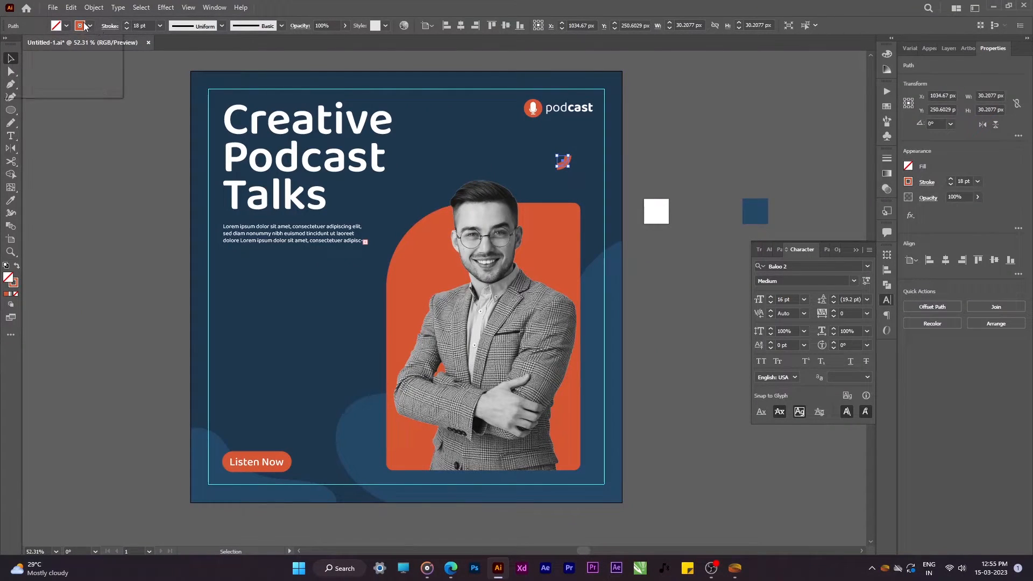
pyautogui.click(570, 177)
pyautogui.moveTo(569, 167)
pyautogui.mouseDown()
pyautogui.moveTo(588, 188)
pyautogui.moveTo(573, 171)
pyautogui.moveTo(559, 187)
pyautogui.moveTo(566, 206)
pyautogui.mouseUp()
pyautogui.scroll(3, 972, 182)
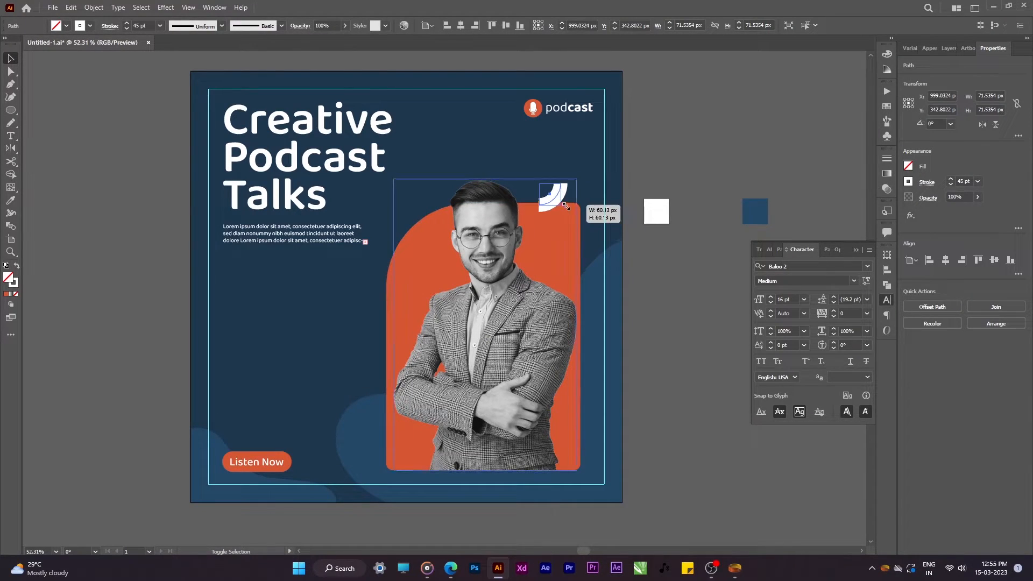
# - Nudge the white arc slightly closer to the orange panel's upper-right corner
pyautogui.hotkey('ctrl', 'shift', 'a')
pyautogui.moveTo(535, 281); pyautogui.dragTo(550, 248)
pyautogui.scroll(1, 521, 221)
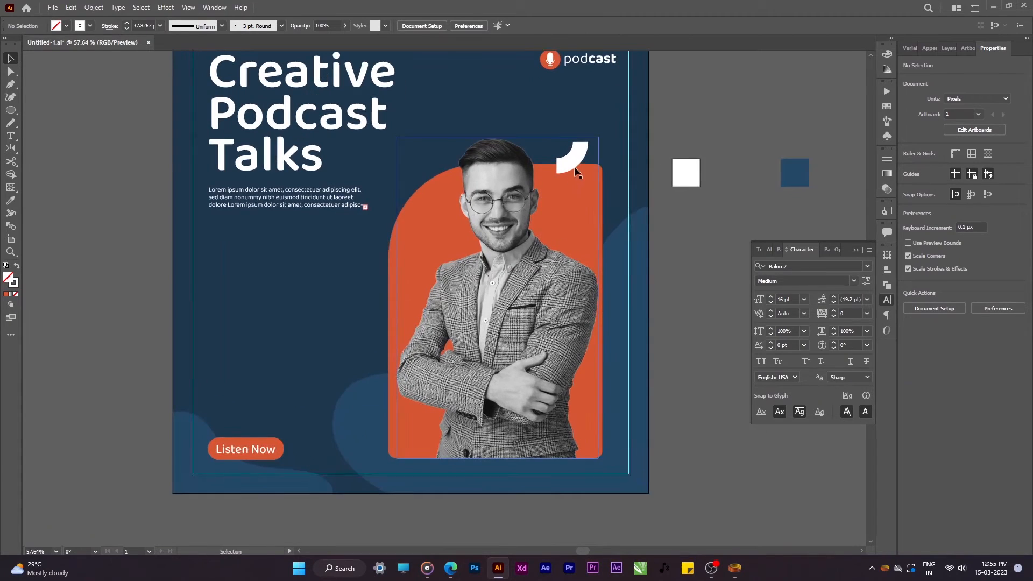
pyautogui.moveTo(577, 159); pyautogui.dragTo(581, 164)
pyautogui.click(700, 302)
pyautogui.moveTo(486, 343); pyautogui.dragTo(460, 326)
# - Draw a white downward-pointing triangle about 48 px wide with the Polygon tool and place it below the paragraph near its left edge
pyautogui.click(14, 110)
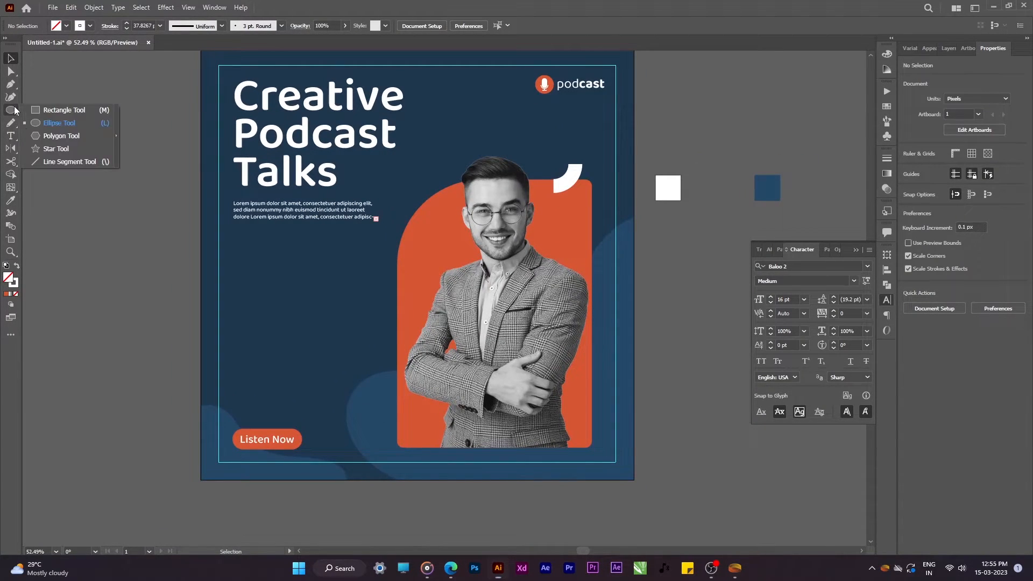
pyautogui.click(52, 149)
pyautogui.click(11, 111)
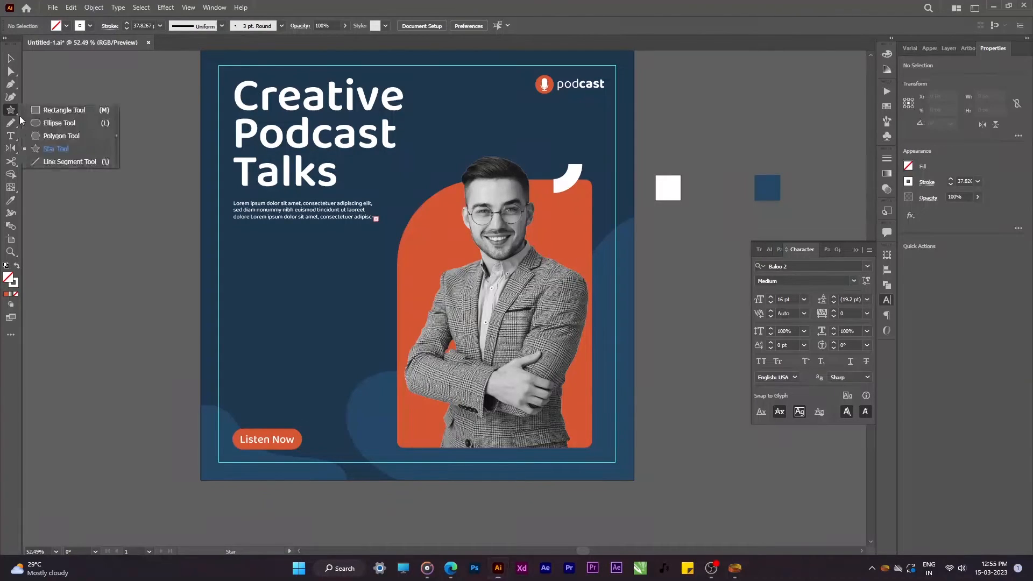
pyautogui.click(60, 136)
pyautogui.moveTo(286, 281); pyautogui.dragTo(325, 255)
pyautogui.hotkey('shift', 'x')
pyautogui.moveTo(319, 309)
pyautogui.mouseDown()
pyautogui.moveTo(269, 331)
pyautogui.moveTo(216, 248)
pyautogui.mouseUp()
pyautogui.press('v')
pyautogui.moveTo(294, 263); pyautogui.dragTo(246, 263)
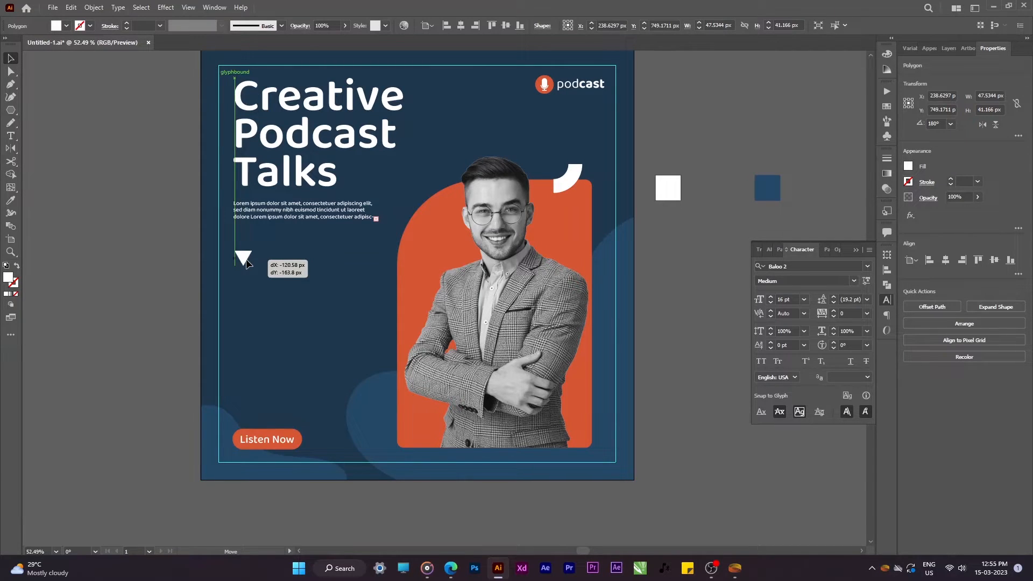
# - Copy the triangle downward into an evenly spaced column of three and scale the column to about 36 by 125 px
pyautogui.moveTo(246, 259); pyautogui.dragTo(247, 286)
pyautogui.hotkey('ctrl', 'd')
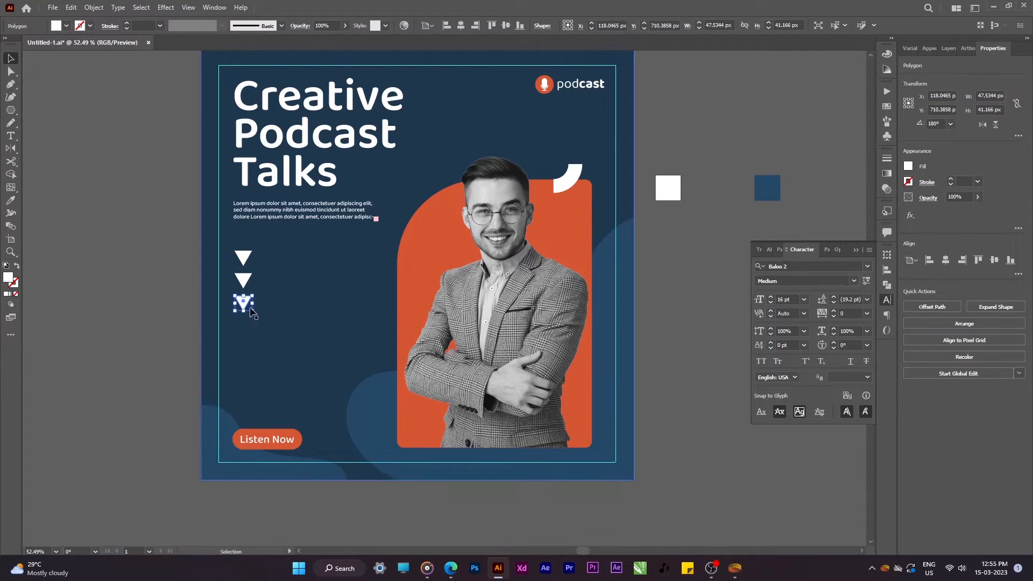
pyautogui.keyDown('shift'); pyautogui.click(243, 257); pyautogui.keyUp('shift')
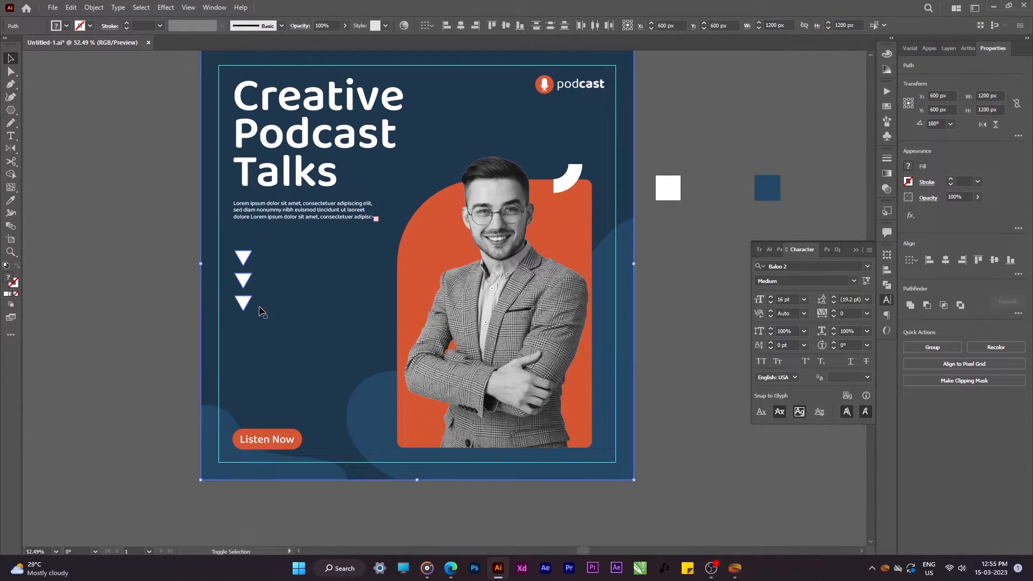
pyautogui.keyDown('shift'); pyautogui.click(262, 311); pyautogui.keyUp('shift')
pyautogui.moveTo(245, 312); pyautogui.dragTo(245, 292)
# - Left-align the triangle column with the paragraph and move it down to about midway between the paragraph and the Listen Now button
pyautogui.click(262, 223)
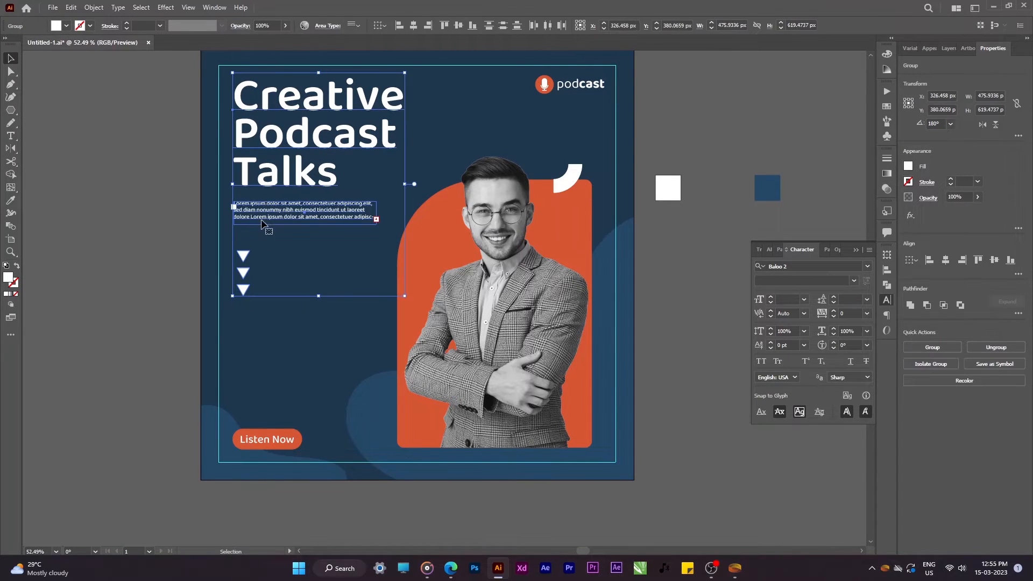
pyautogui.keyDown('shift'); pyautogui.click(262, 223); pyautogui.keyUp('shift')
pyautogui.click(192, 265)
pyautogui.moveTo(240, 276); pyautogui.dragTo(240, 303)
pyautogui.click(284, 444)
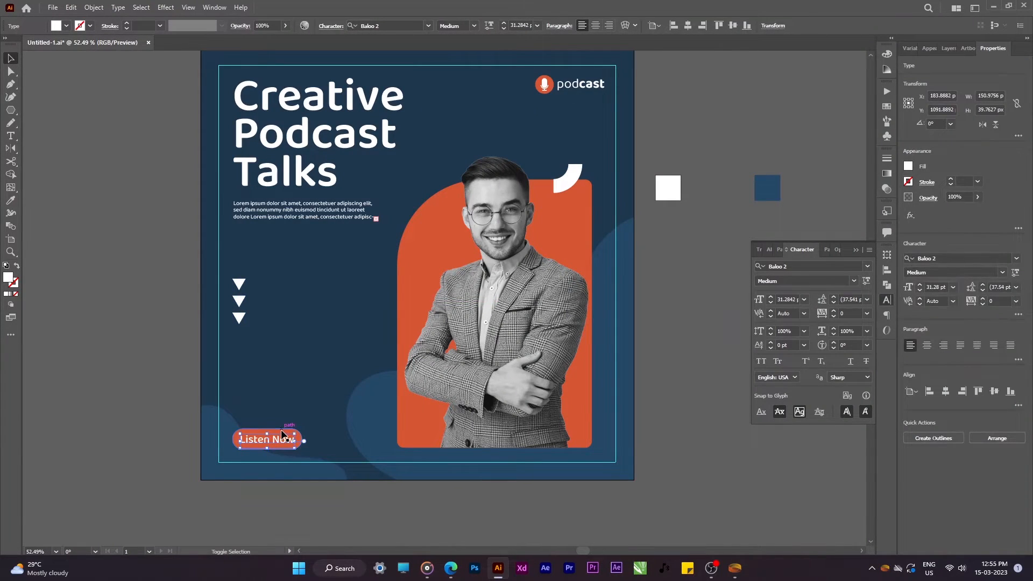
pyautogui.moveTo(241, 319); pyautogui.dragTo(241, 332)
# - Move the heading and paragraph down slightly, and shrink the logo a little while shifting it inward from the margin guides
pyautogui.click(326, 215)
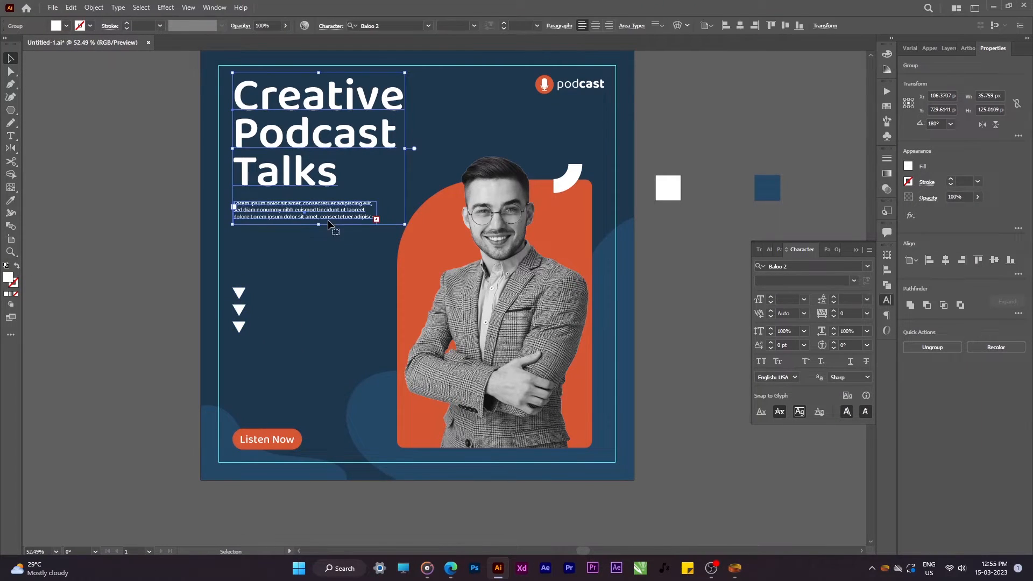
pyautogui.moveTo(316, 178); pyautogui.dragTo(316, 183)
pyautogui.moveTo(544, 88); pyautogui.dragTo(537, 100)
pyautogui.click(633, 133)
pyautogui.scroll(1, 446, 261)
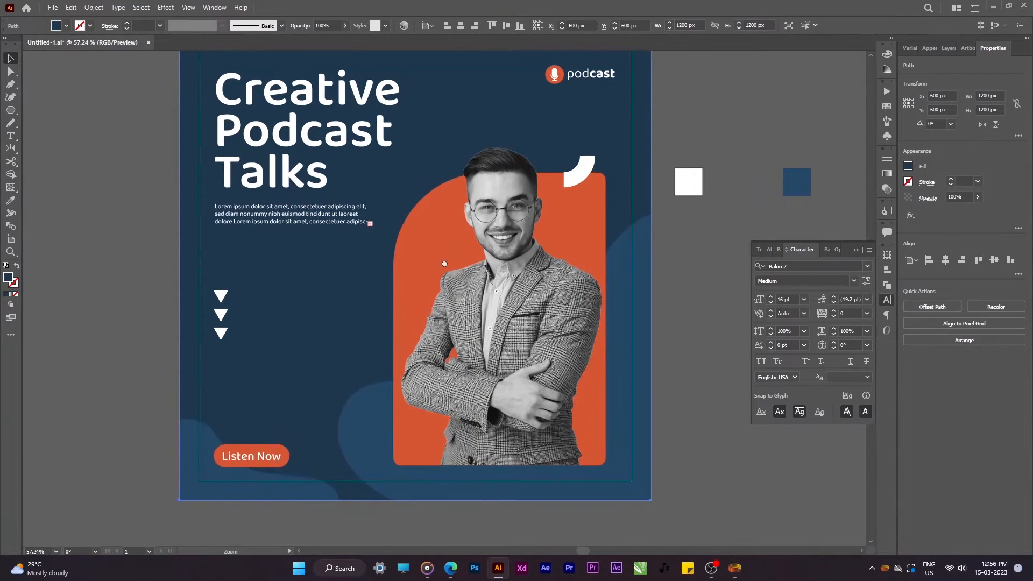
# - Delete the cyan margin guides inset from the artboard's edges
pyautogui.scroll(-2, 447, 261)
pyautogui.rightClick(581, 231)
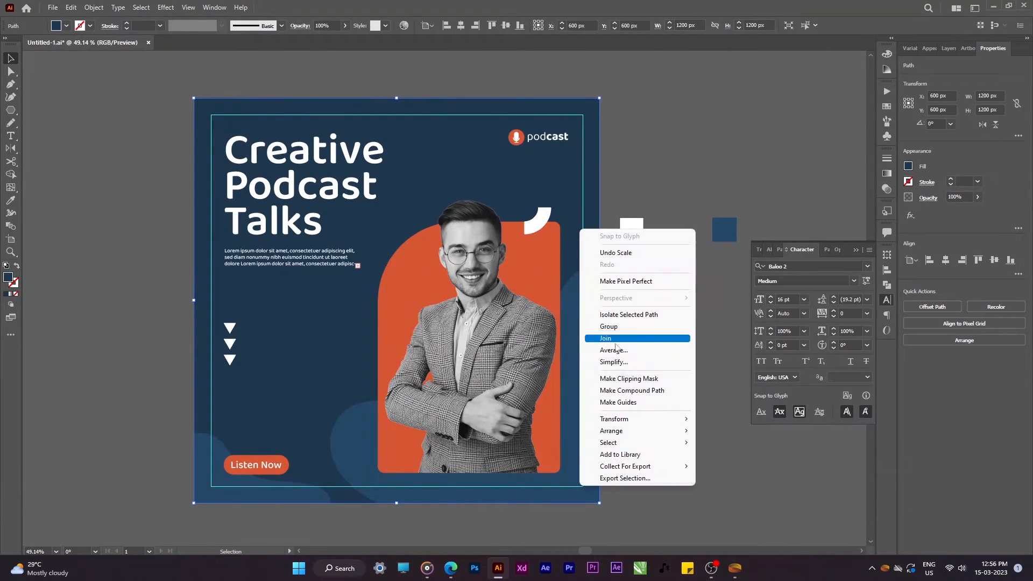
pyautogui.rightClick(647, 292)
pyautogui.click(687, 407)
pyautogui.click(586, 349)
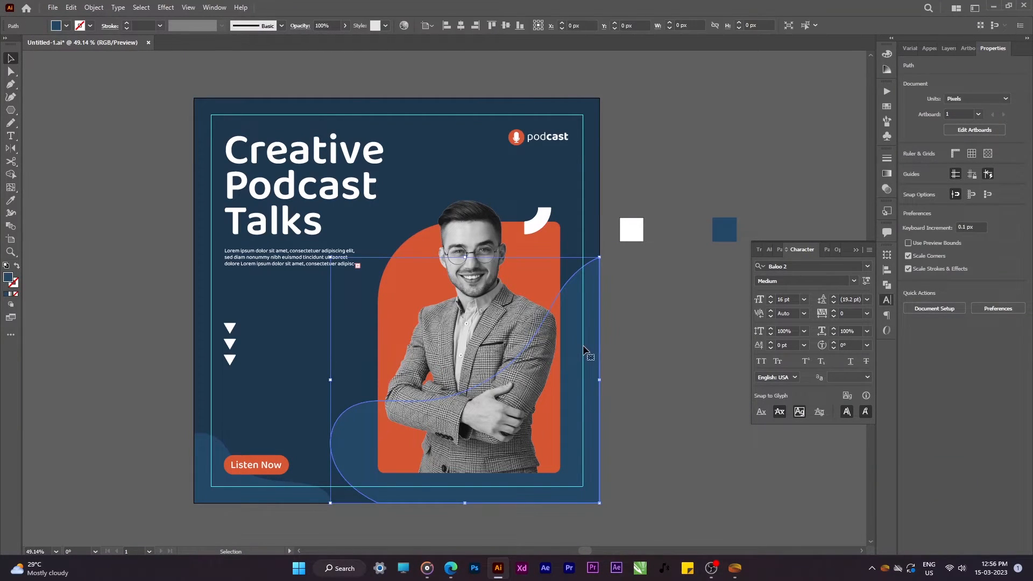
pyautogui.click(584, 241)
pyautogui.press('Delete')
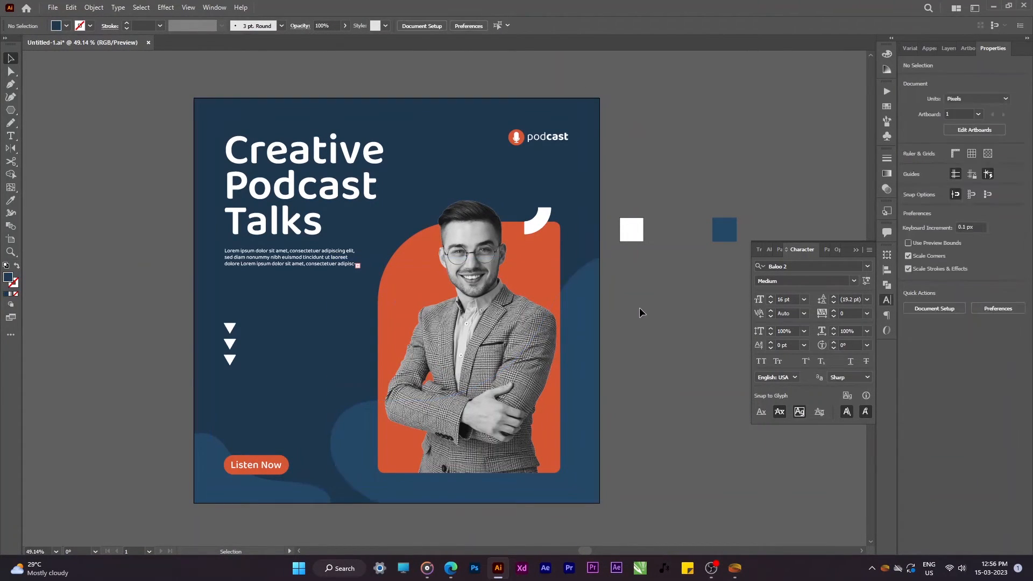
# - Turn on Trim View and examine the finished post in Presentation Mode
pyautogui.hotkey('ctrl', 'space')
pyautogui.moveTo(451, 509); pyautogui.dragTo(476, 512)
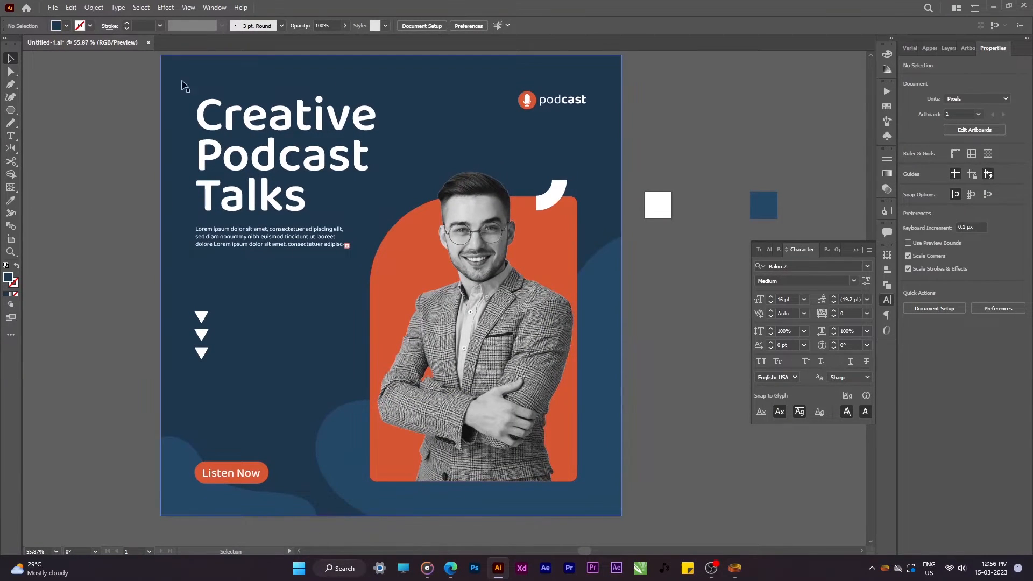
pyautogui.click(187, 7)
pyautogui.click(241, 65)
pyautogui.click(188, 8)
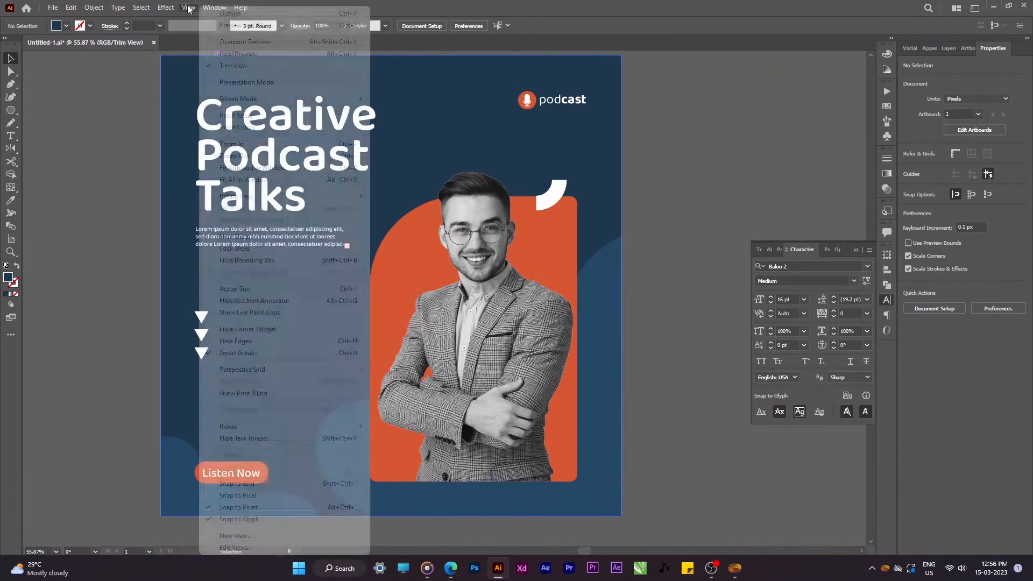
pyautogui.click(255, 82)
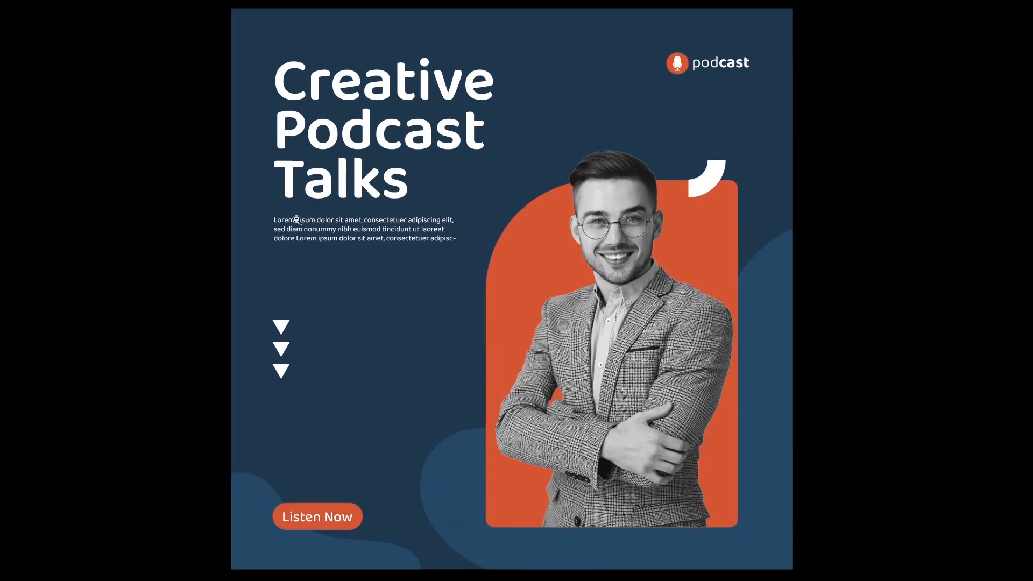
pyautogui.keyDown('ctrl'); pyautogui.keyDown('alt'); pyautogui.click(282, 220); pyautogui.keyUp('alt'); pyautogui.keyUp('ctrl')
pyautogui.moveTo(282, 221); pyautogui.dragTo(298, 218)
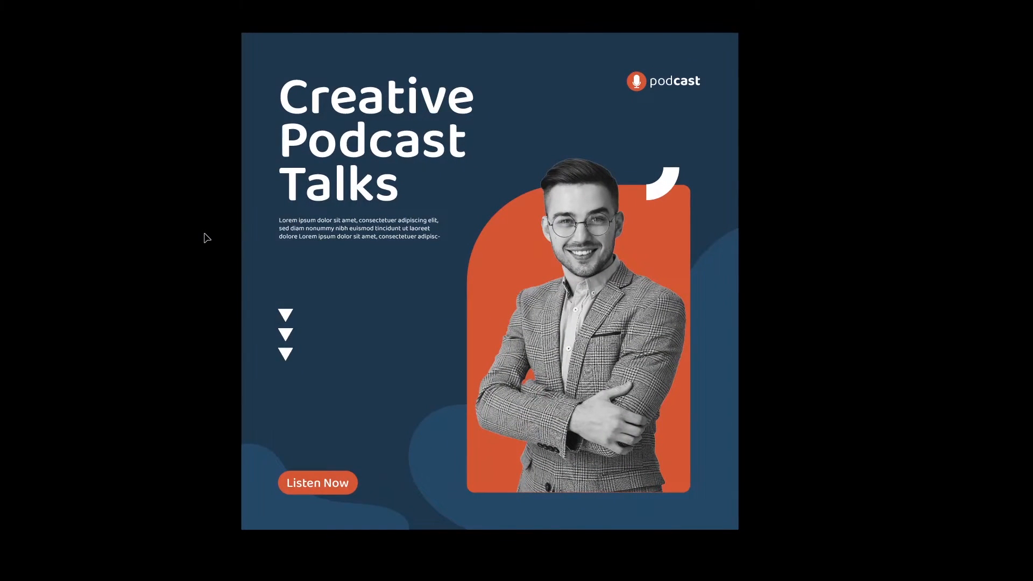